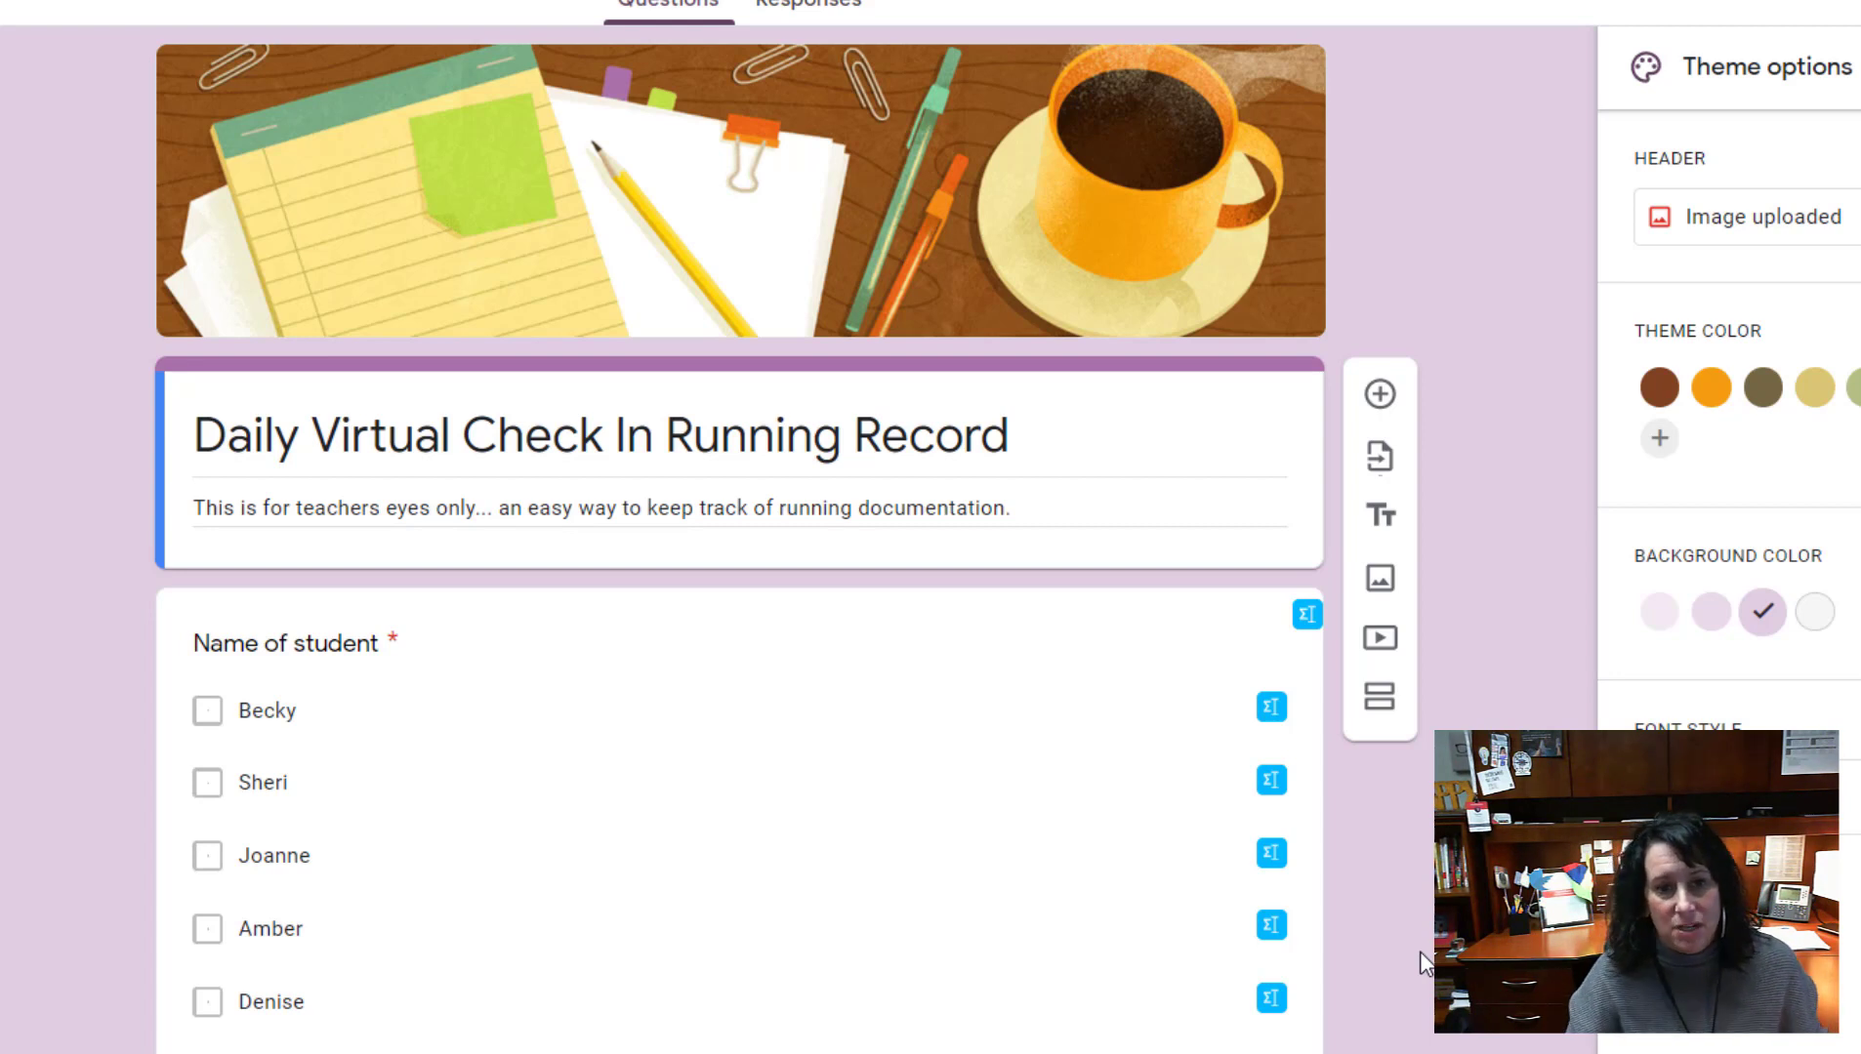
pyautogui.scroll(-2, 19, 631)
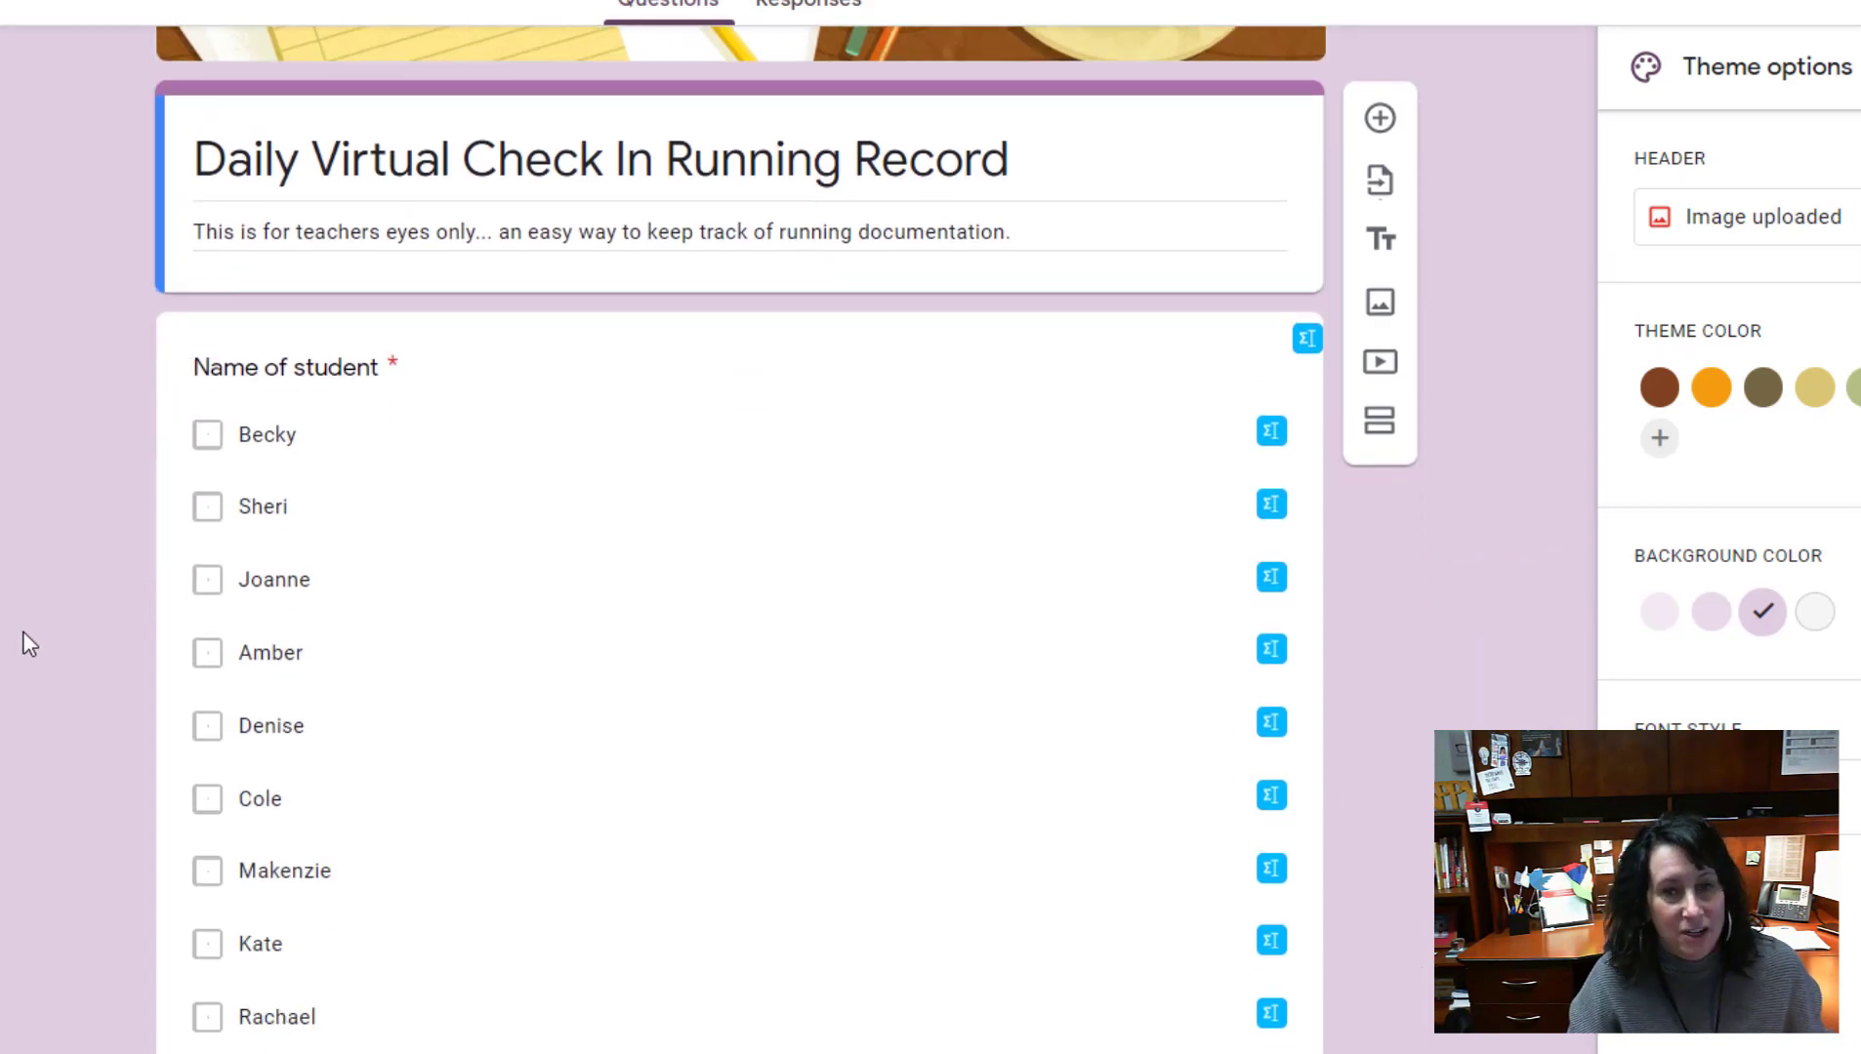
pyautogui.scroll(-1, 92, 628)
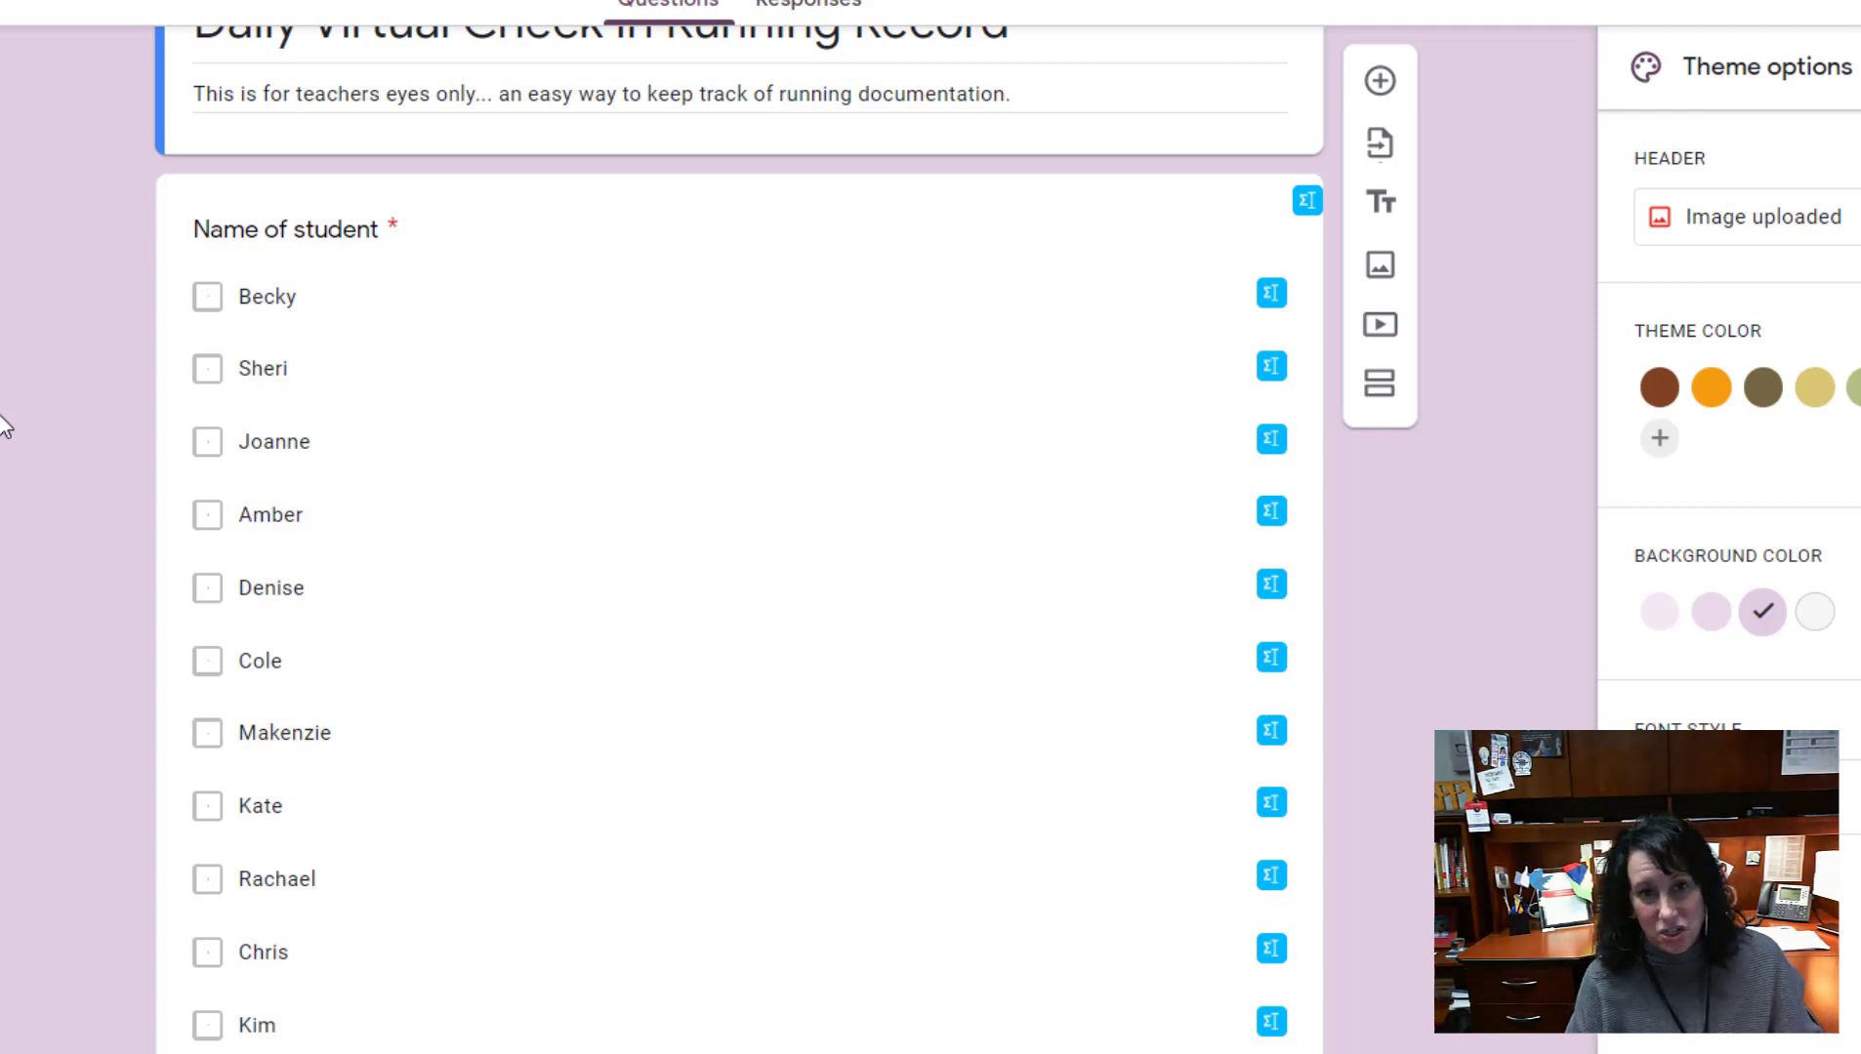
pyautogui.moveTo(665, 625)
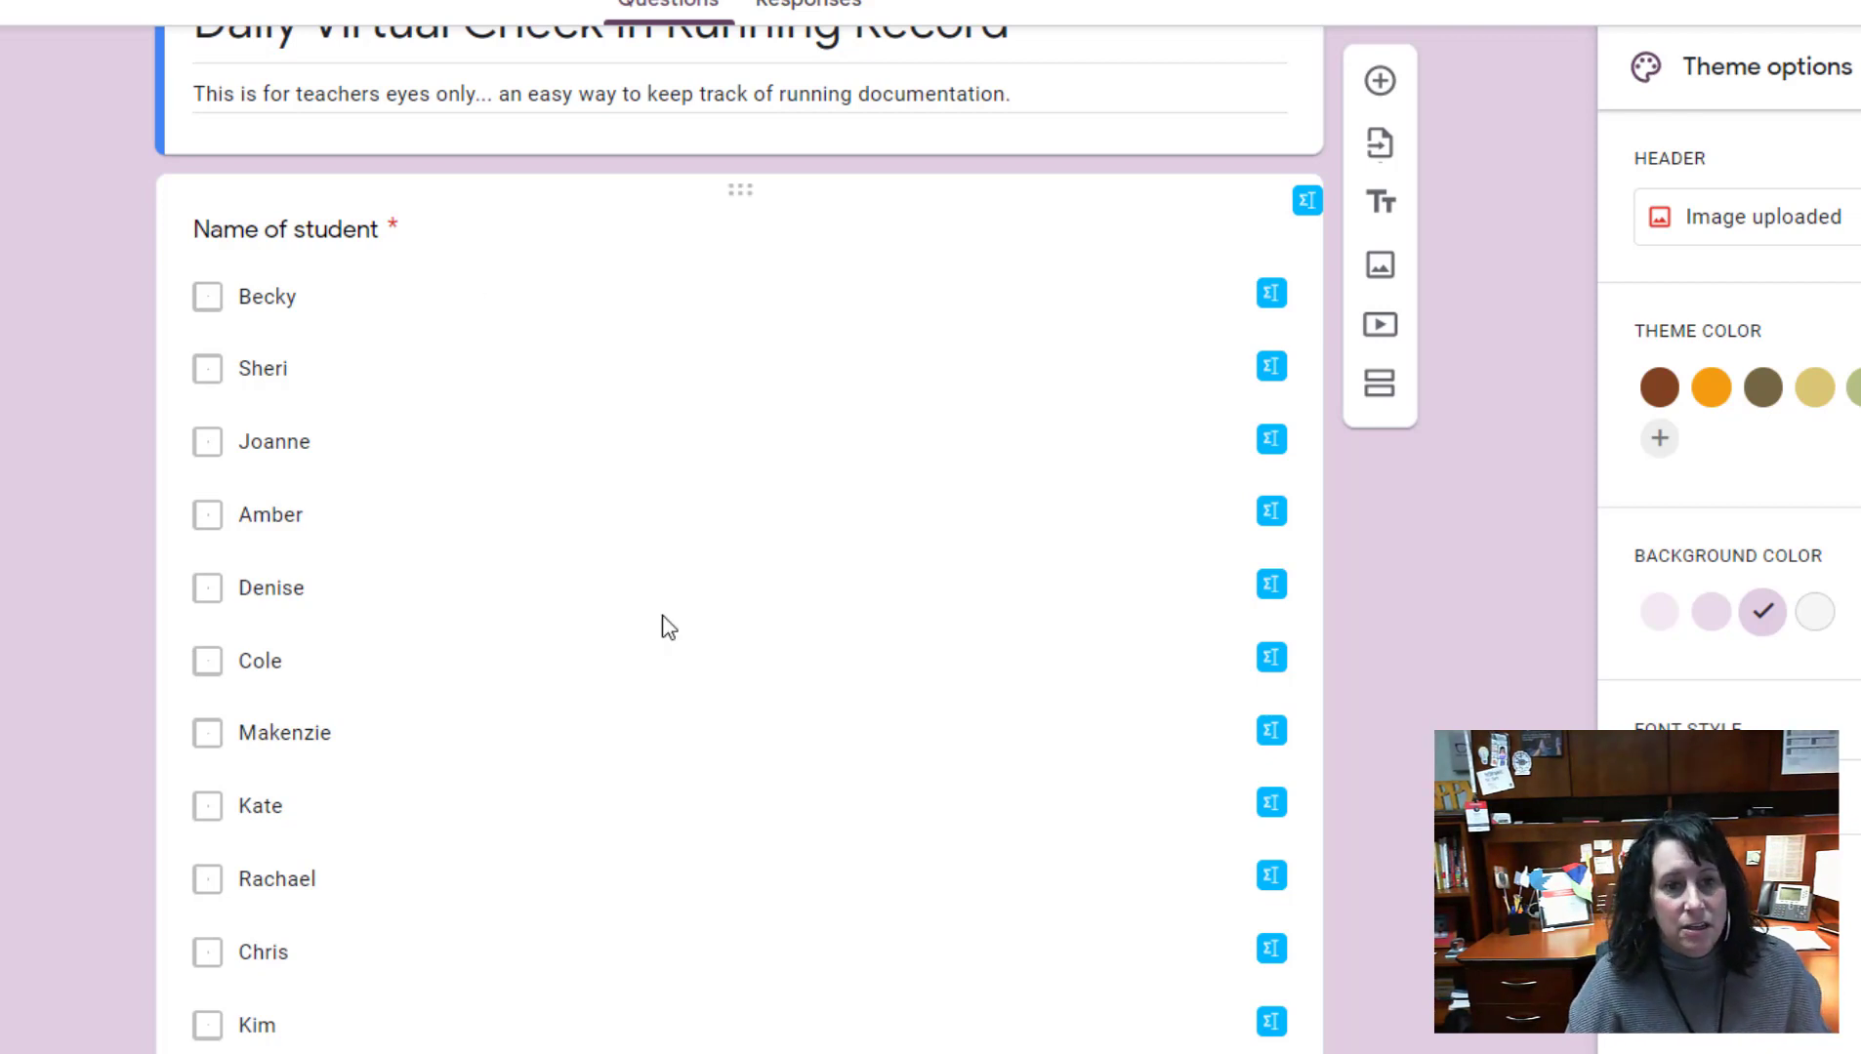
# Submit a test response marking Becky, Amber, Kate and Kim as 'Did not show up to small group'
pyautogui.click(203, 367)
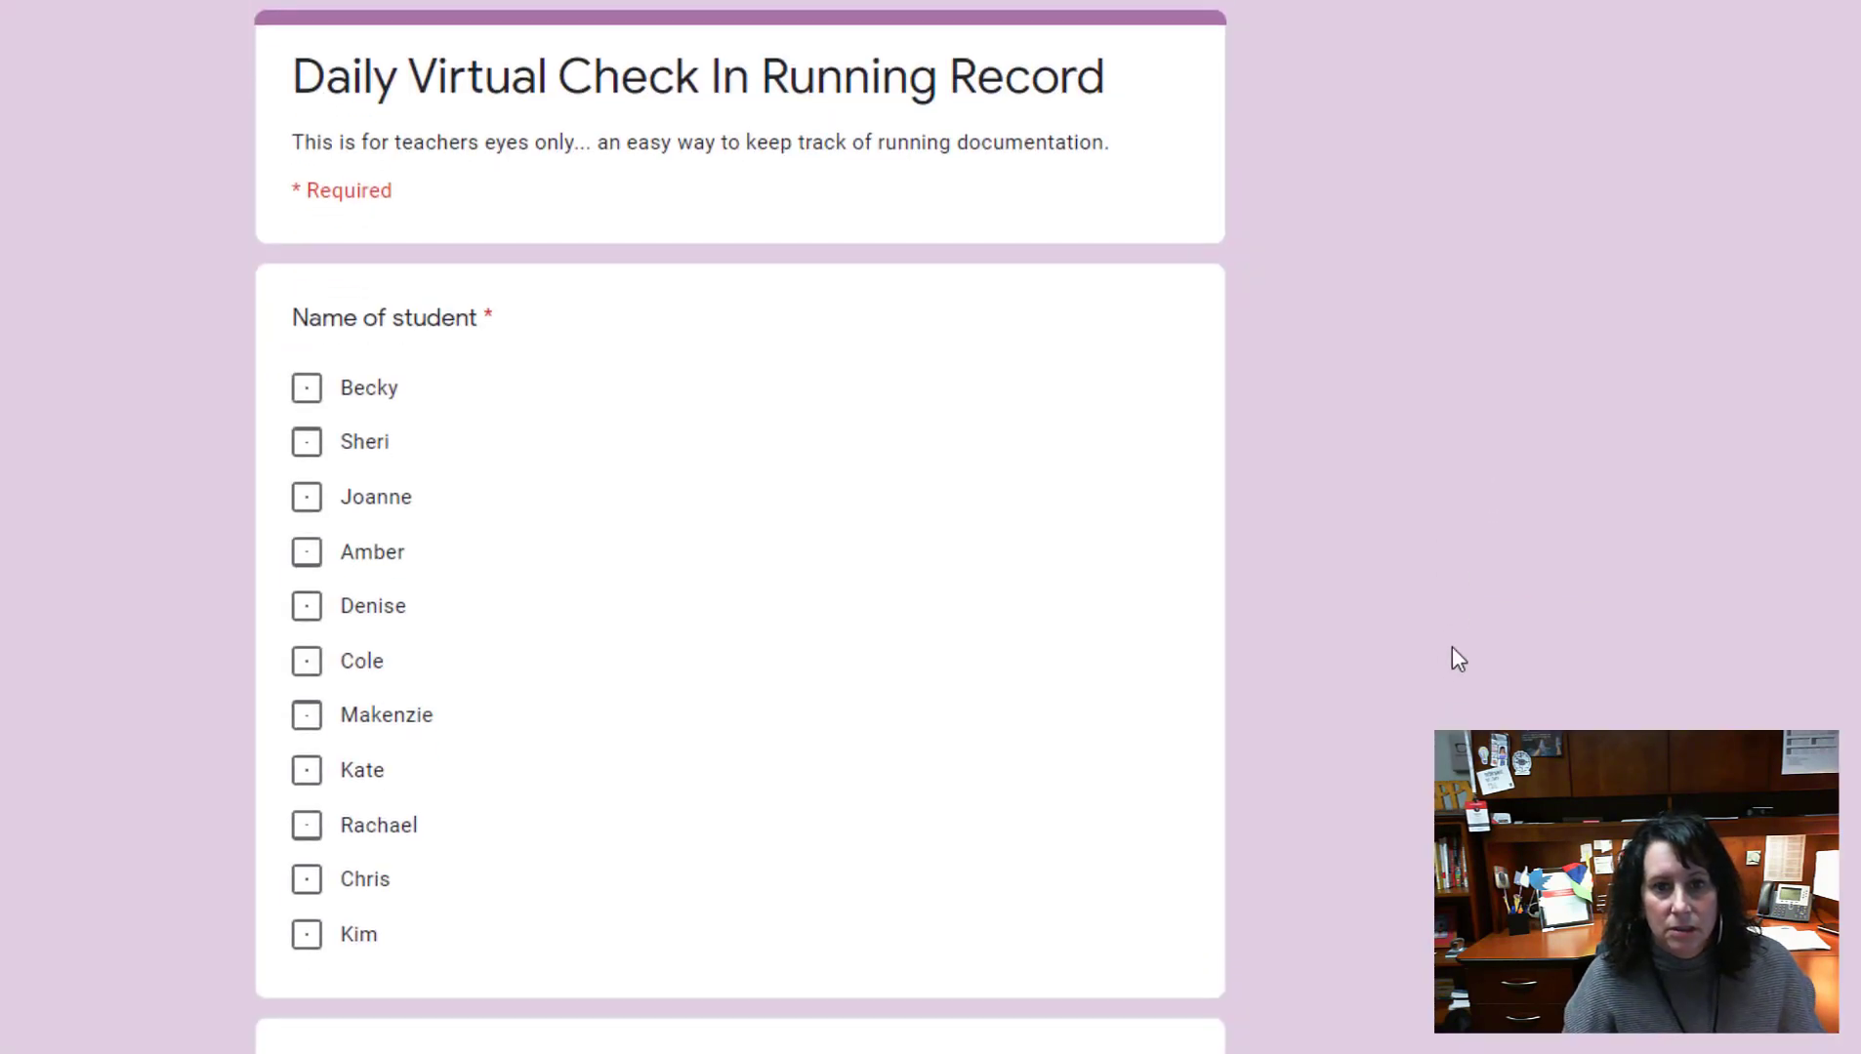
pyautogui.scroll(1, 1453, 650)
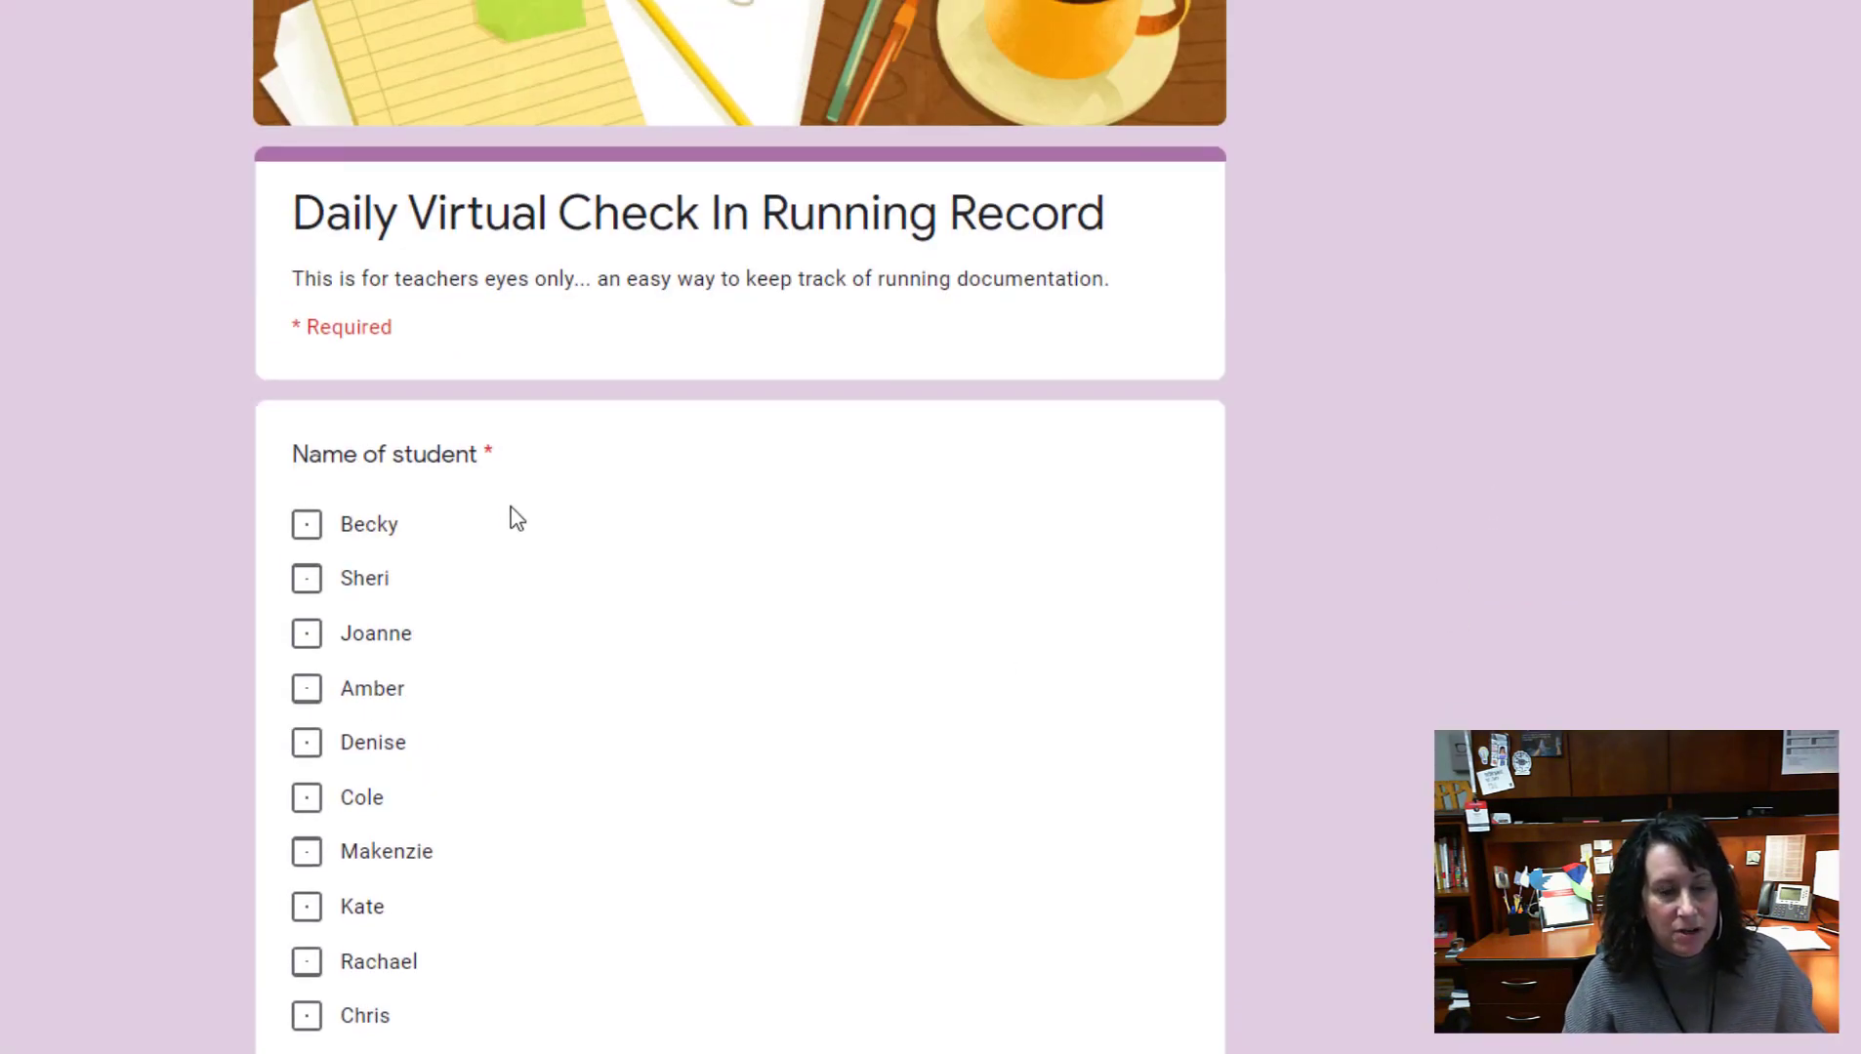
pyautogui.click(304, 526)
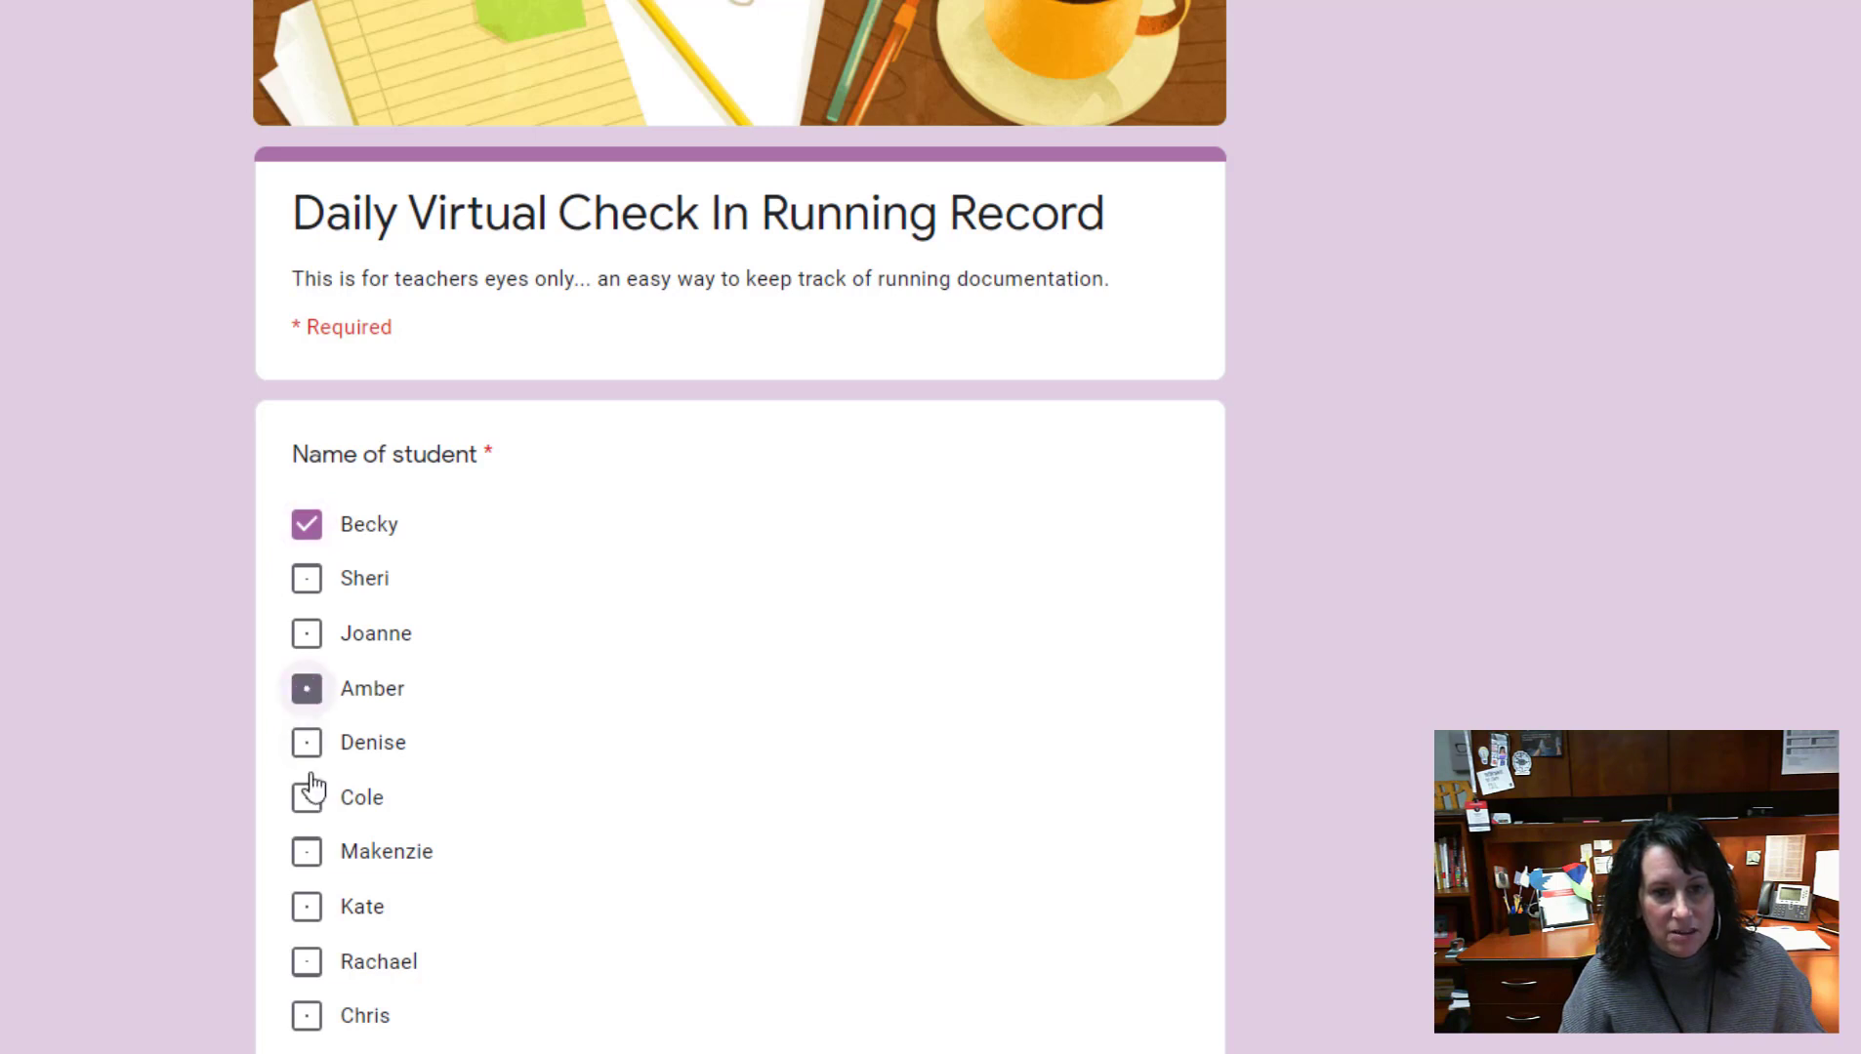
pyautogui.click(305, 906)
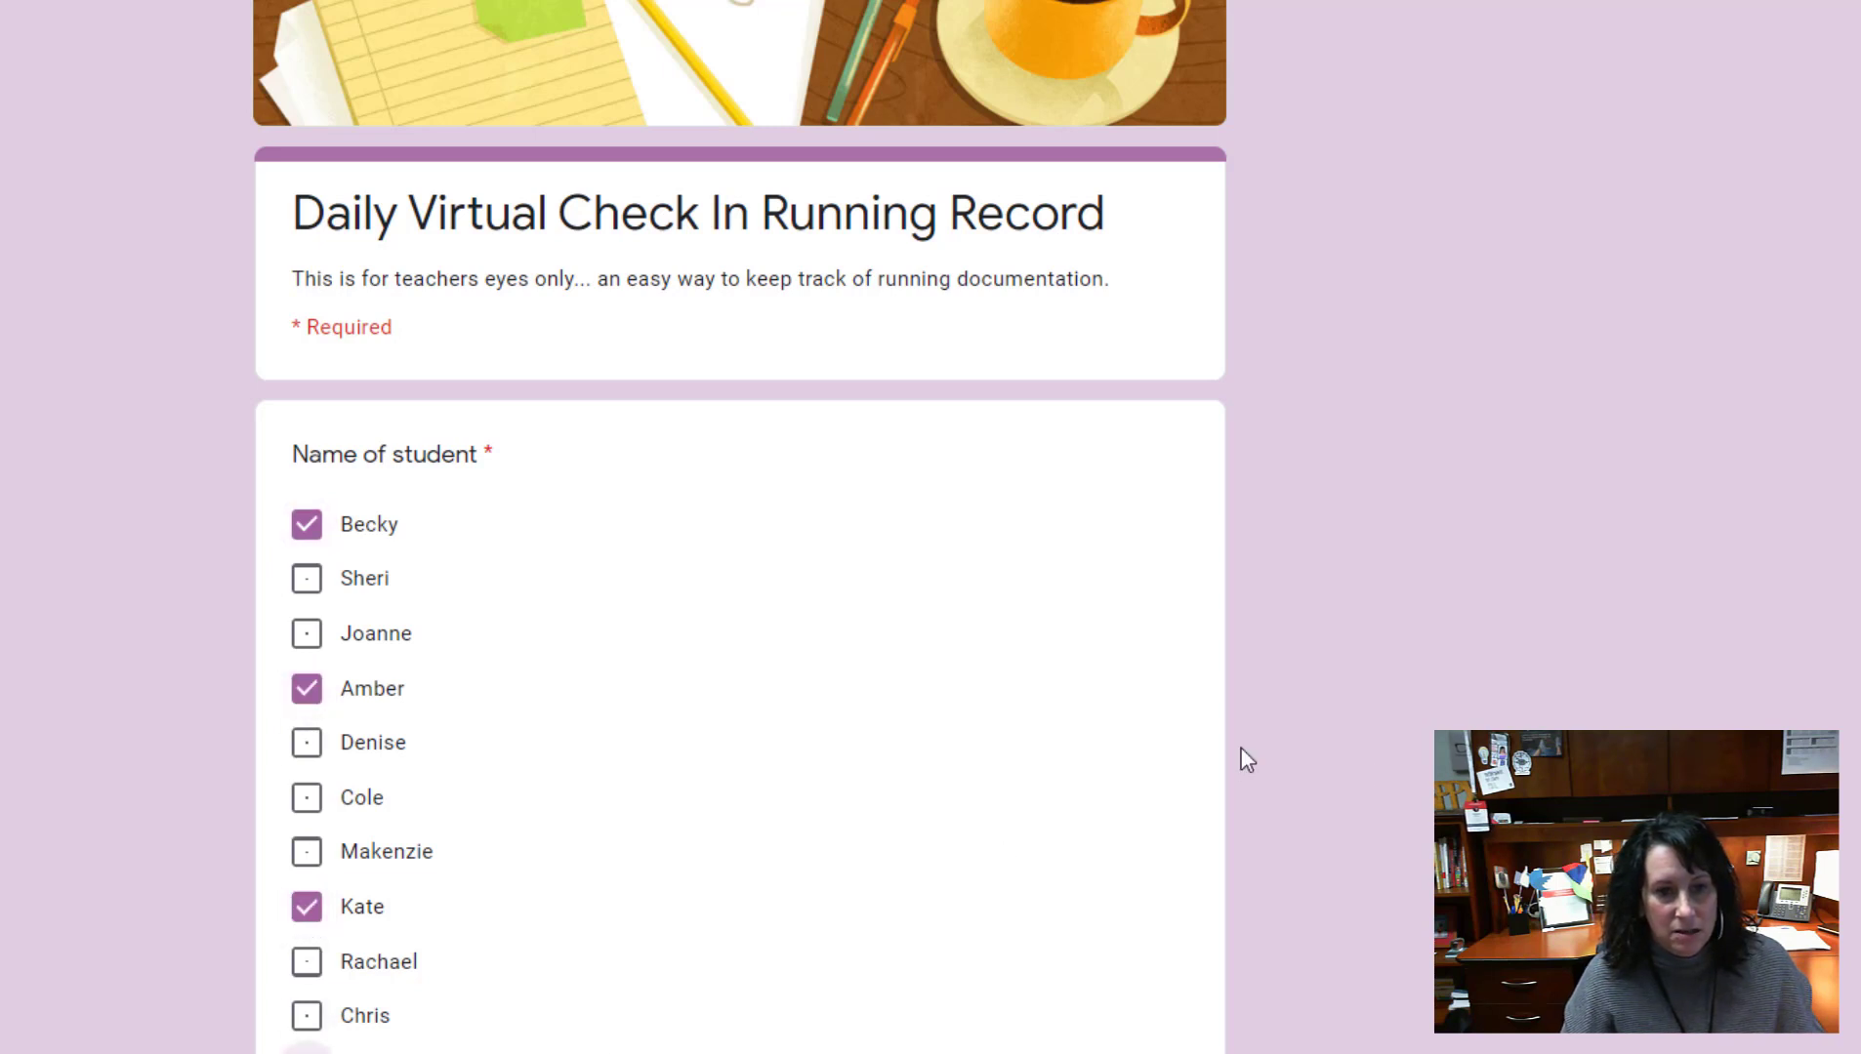
pyautogui.scroll(-3, 1246, 759)
pyautogui.scroll(-1, 1246, 760)
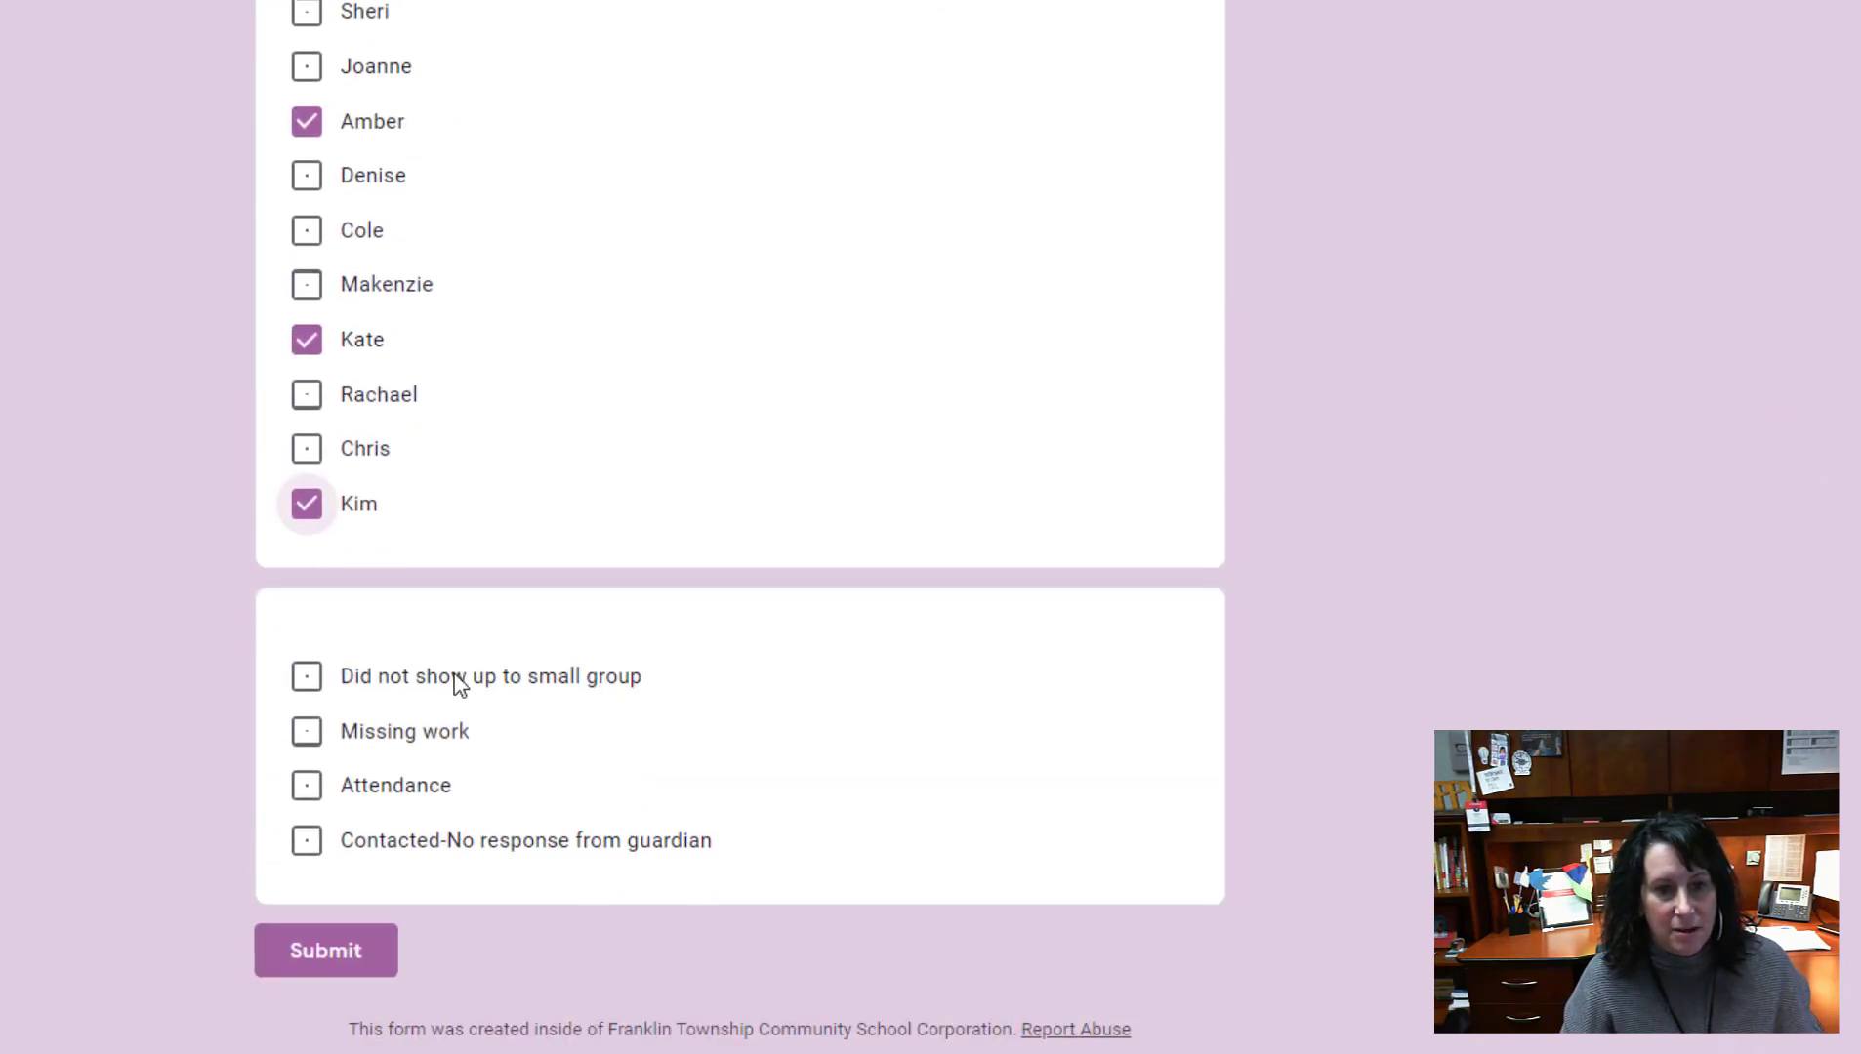
pyautogui.click(305, 679)
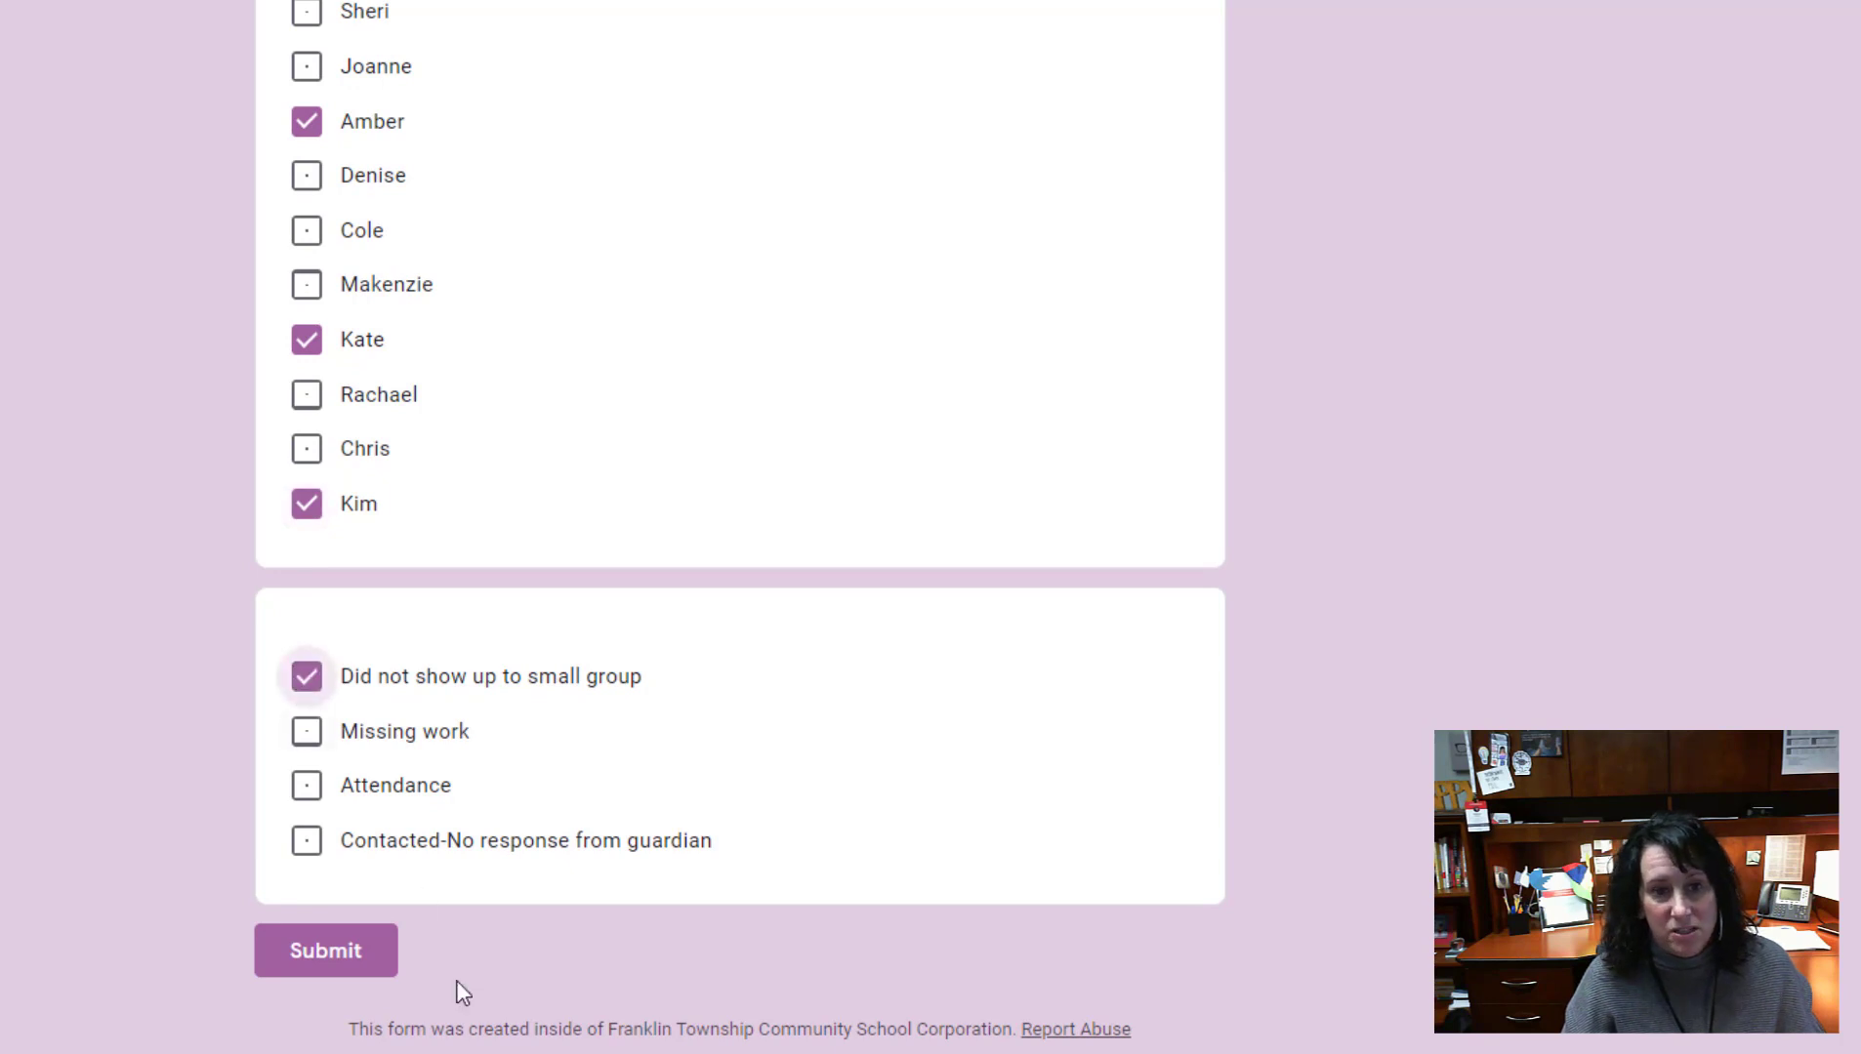
pyautogui.click(326, 950)
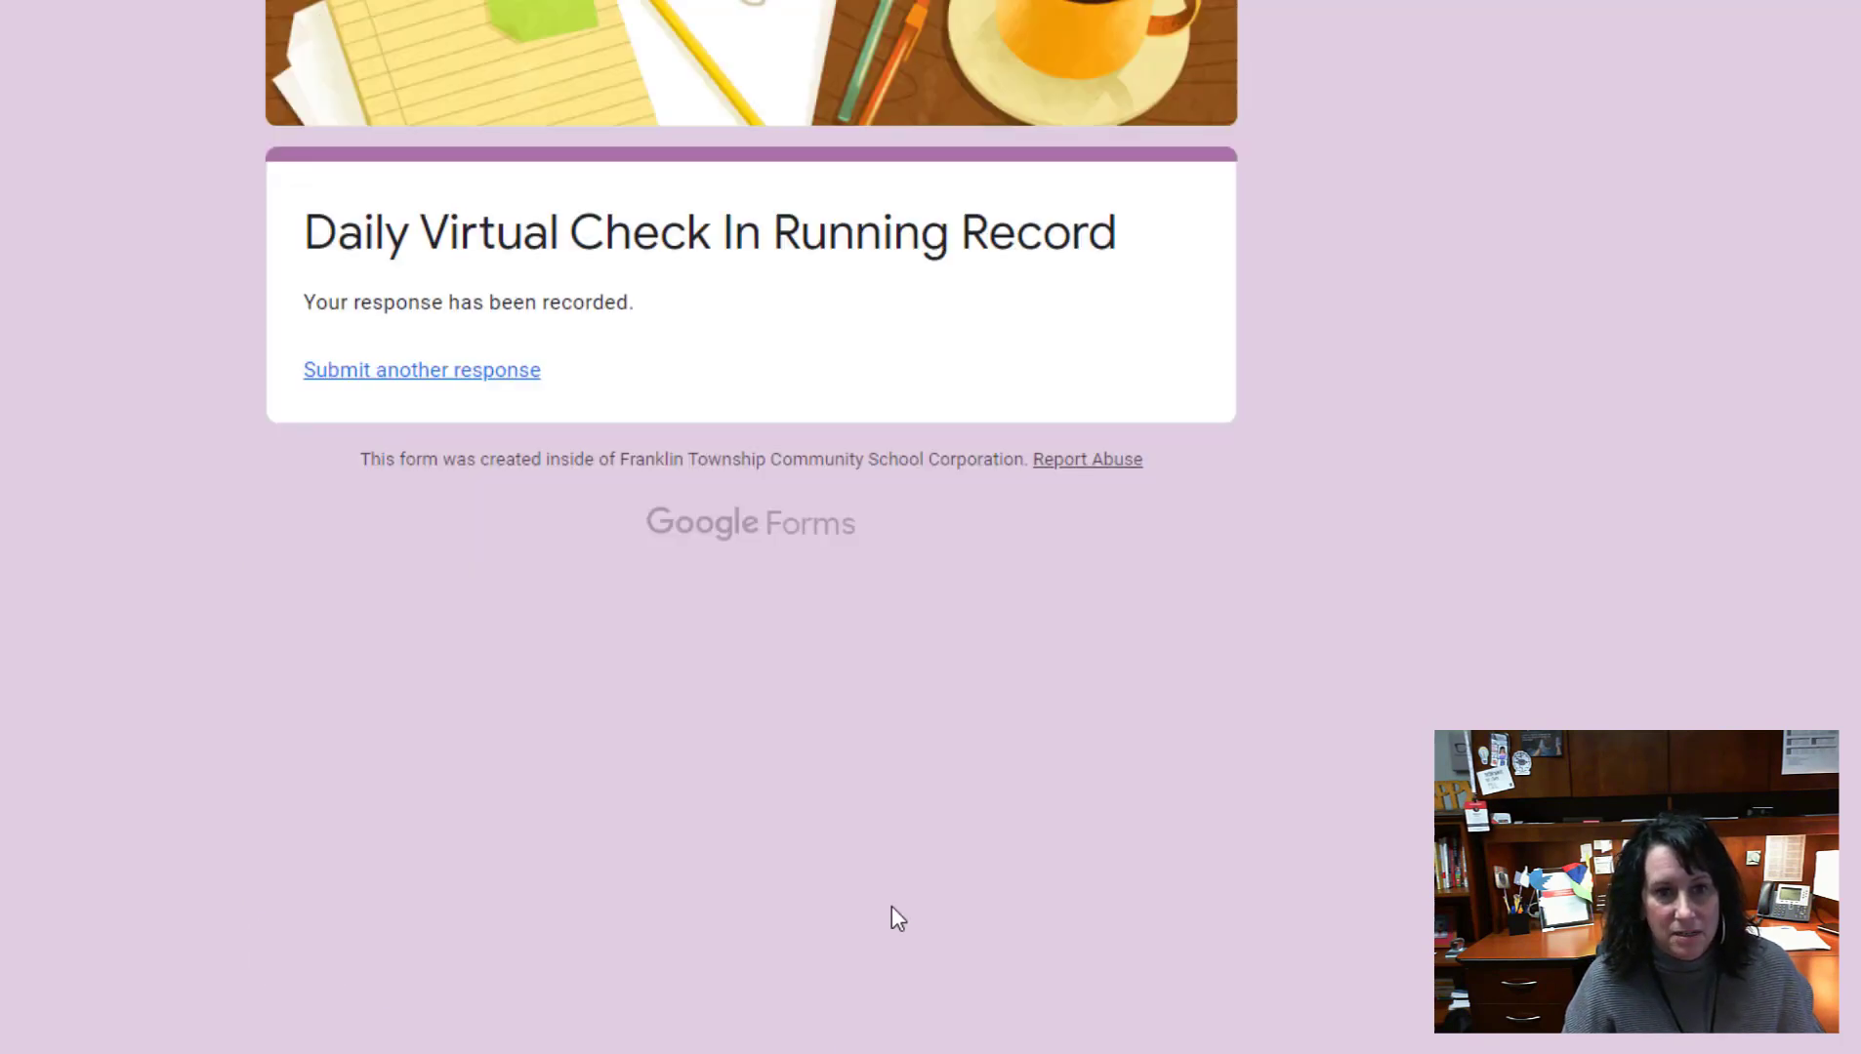
# Submit a second response marking Joanne, Denise and Makenzie with 'Missing work'
pyautogui.click(508, 372)
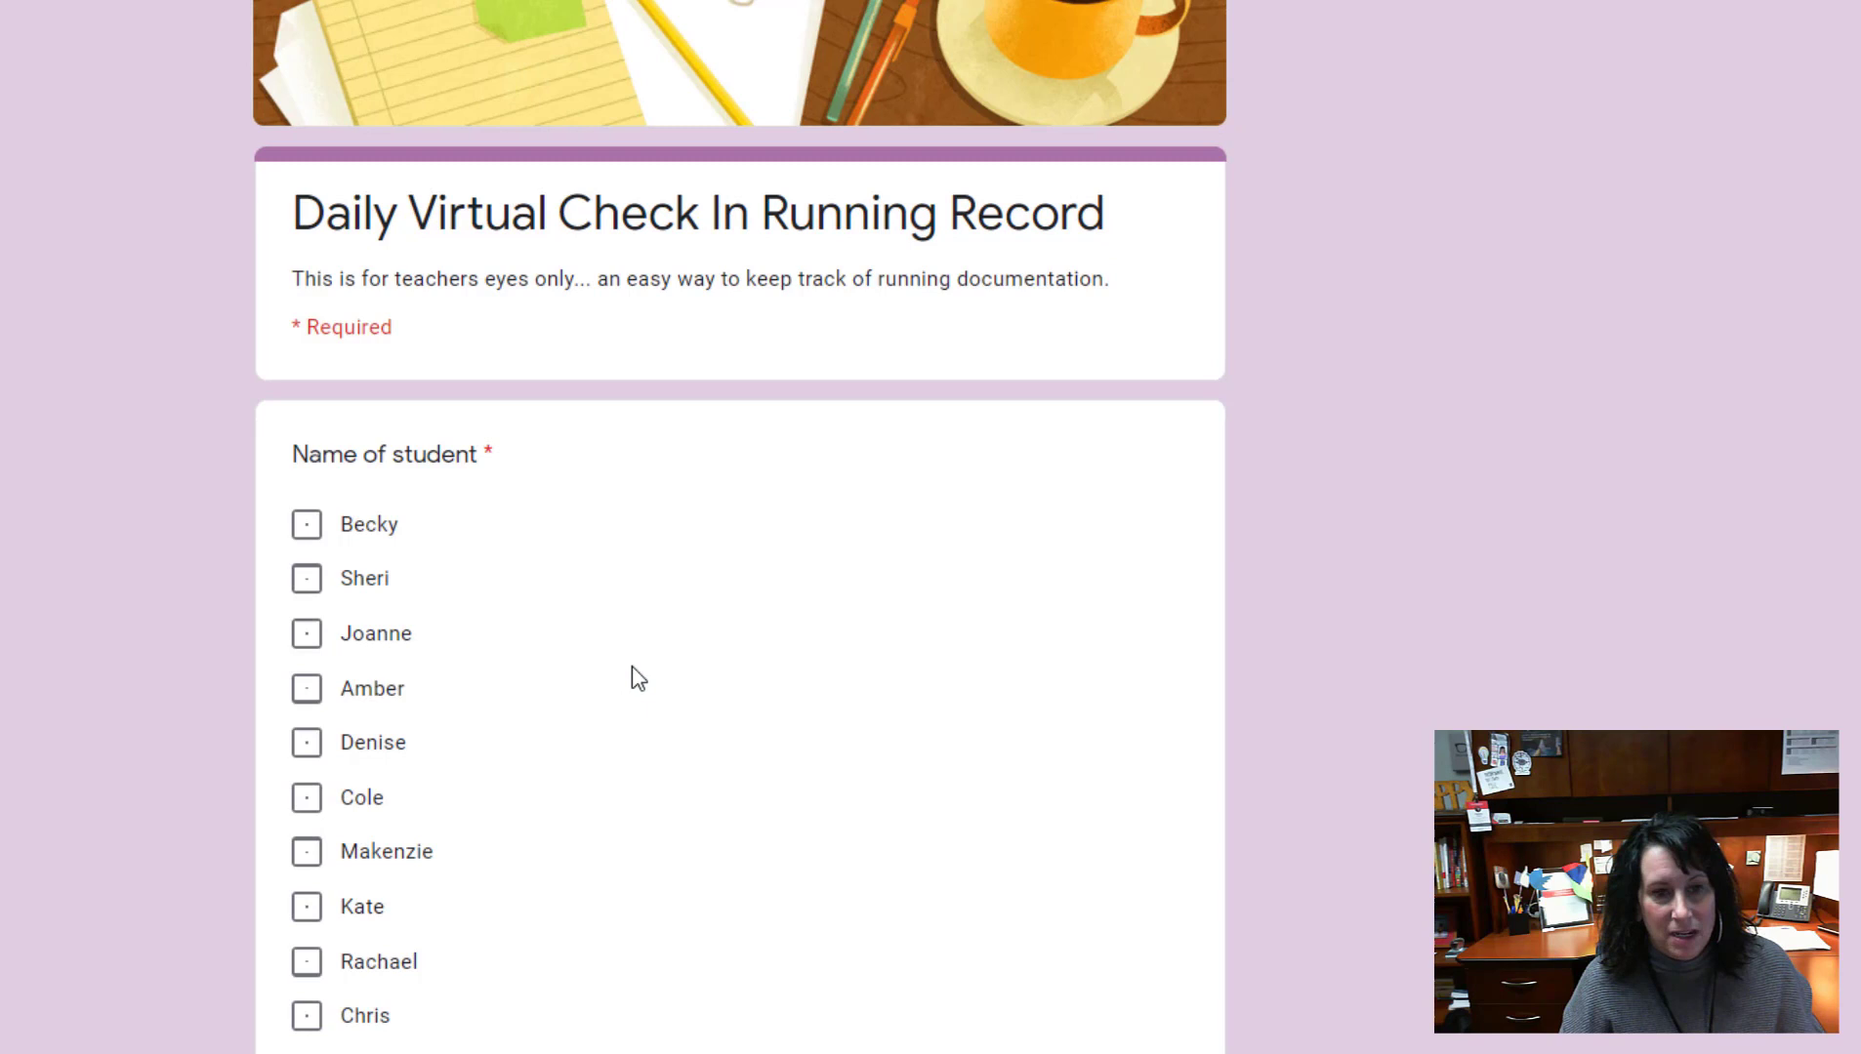
pyautogui.click(309, 639)
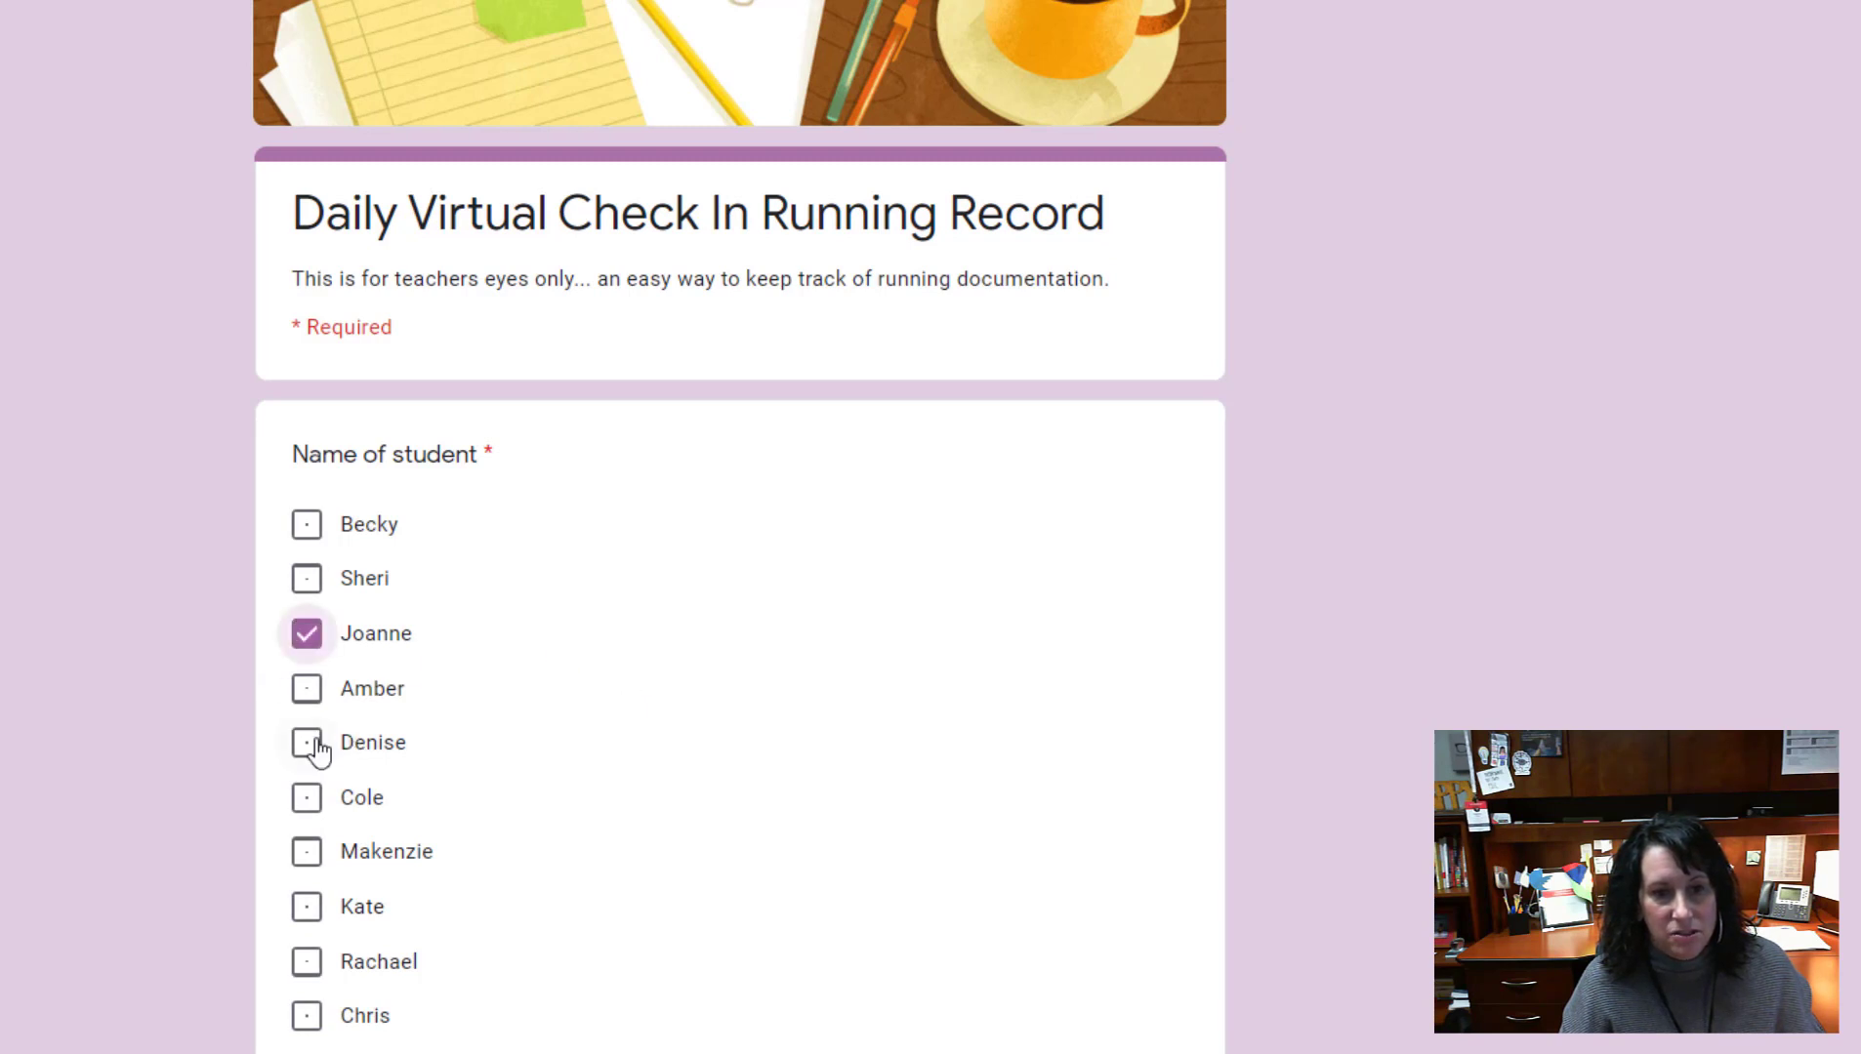
pyautogui.click(306, 742)
pyautogui.click(307, 851)
pyautogui.scroll(-4, 1398, 848)
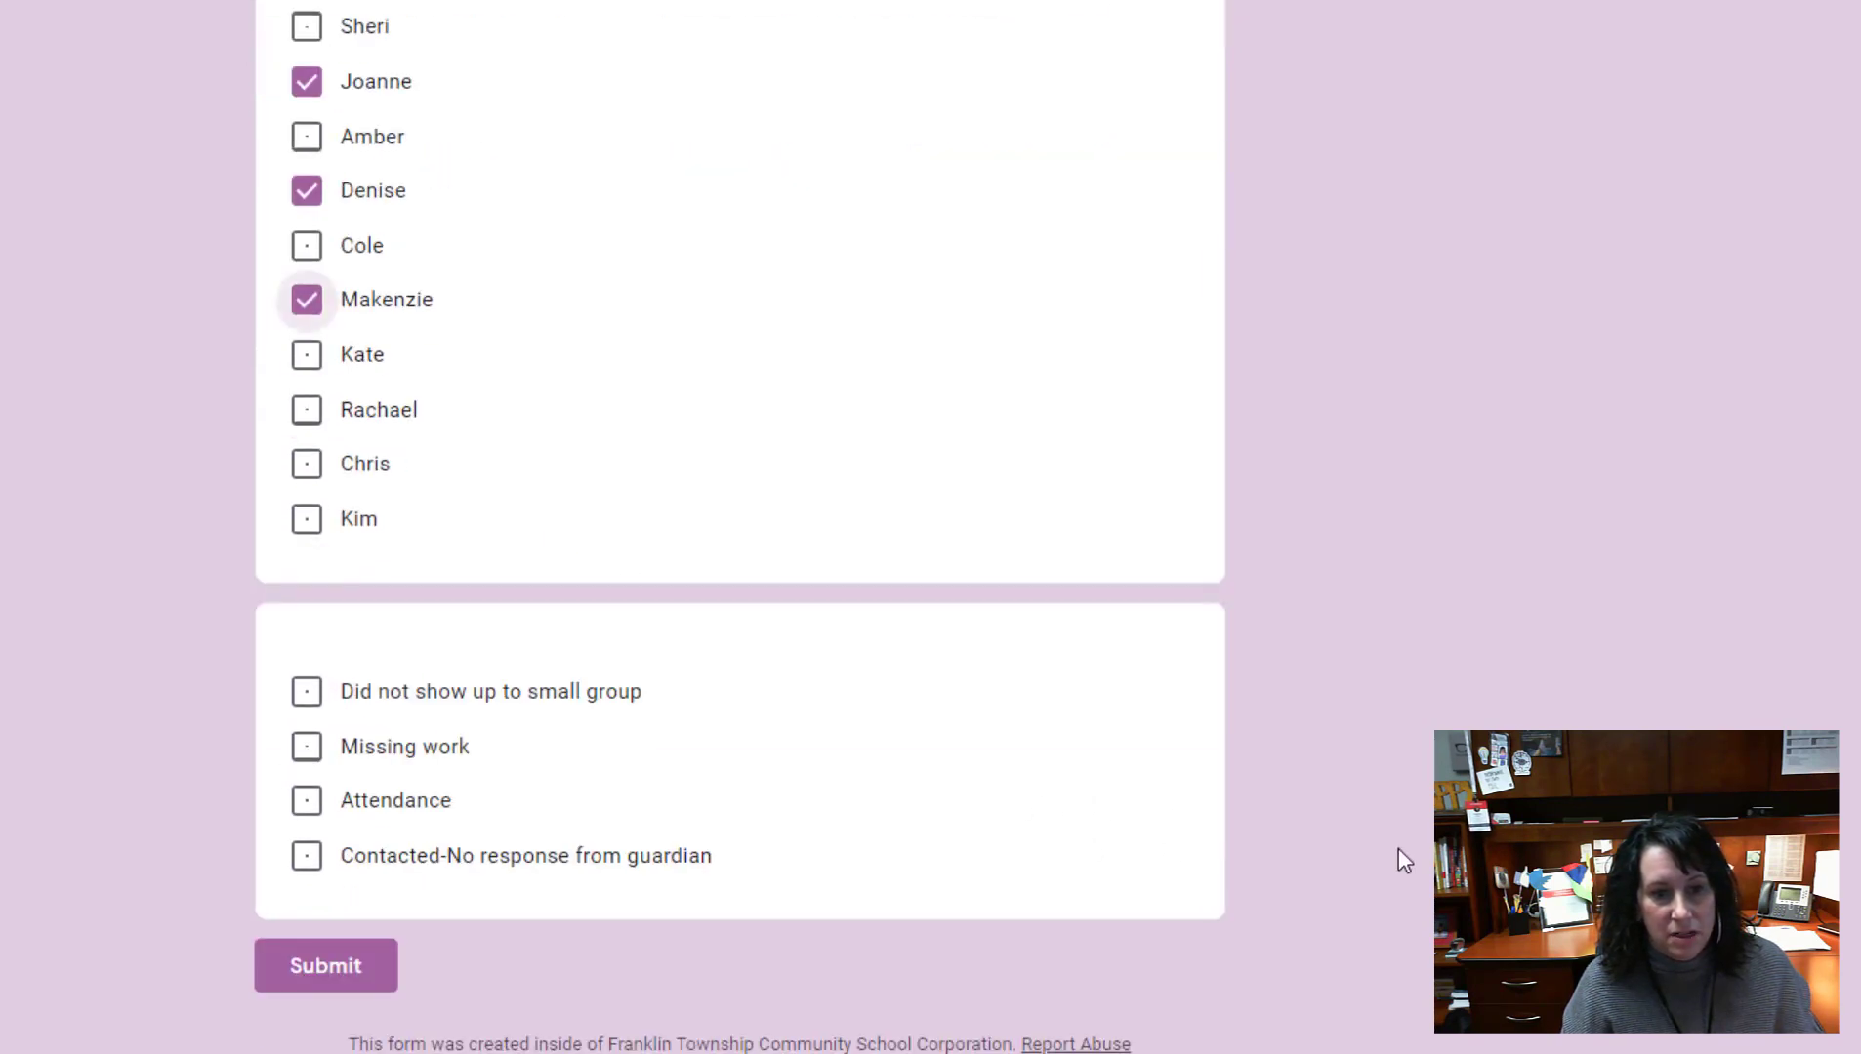
pyautogui.click(308, 748)
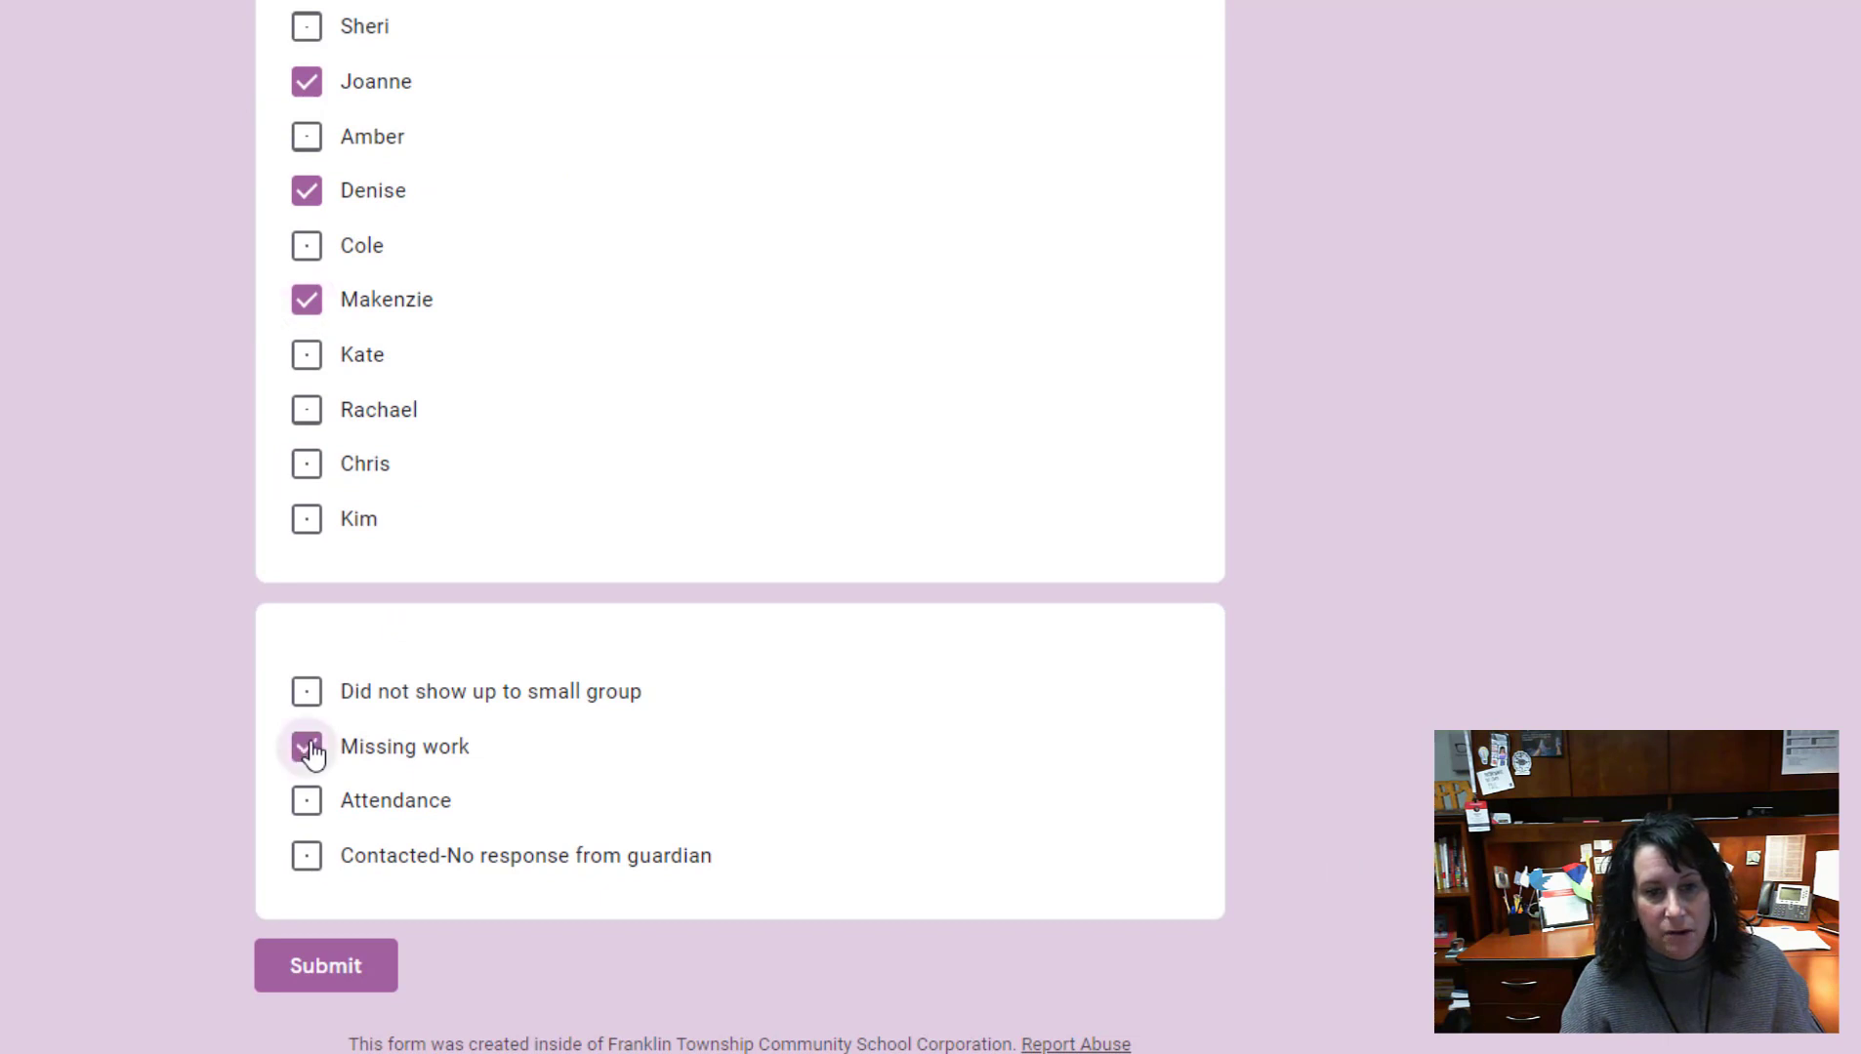
pyautogui.click(334, 976)
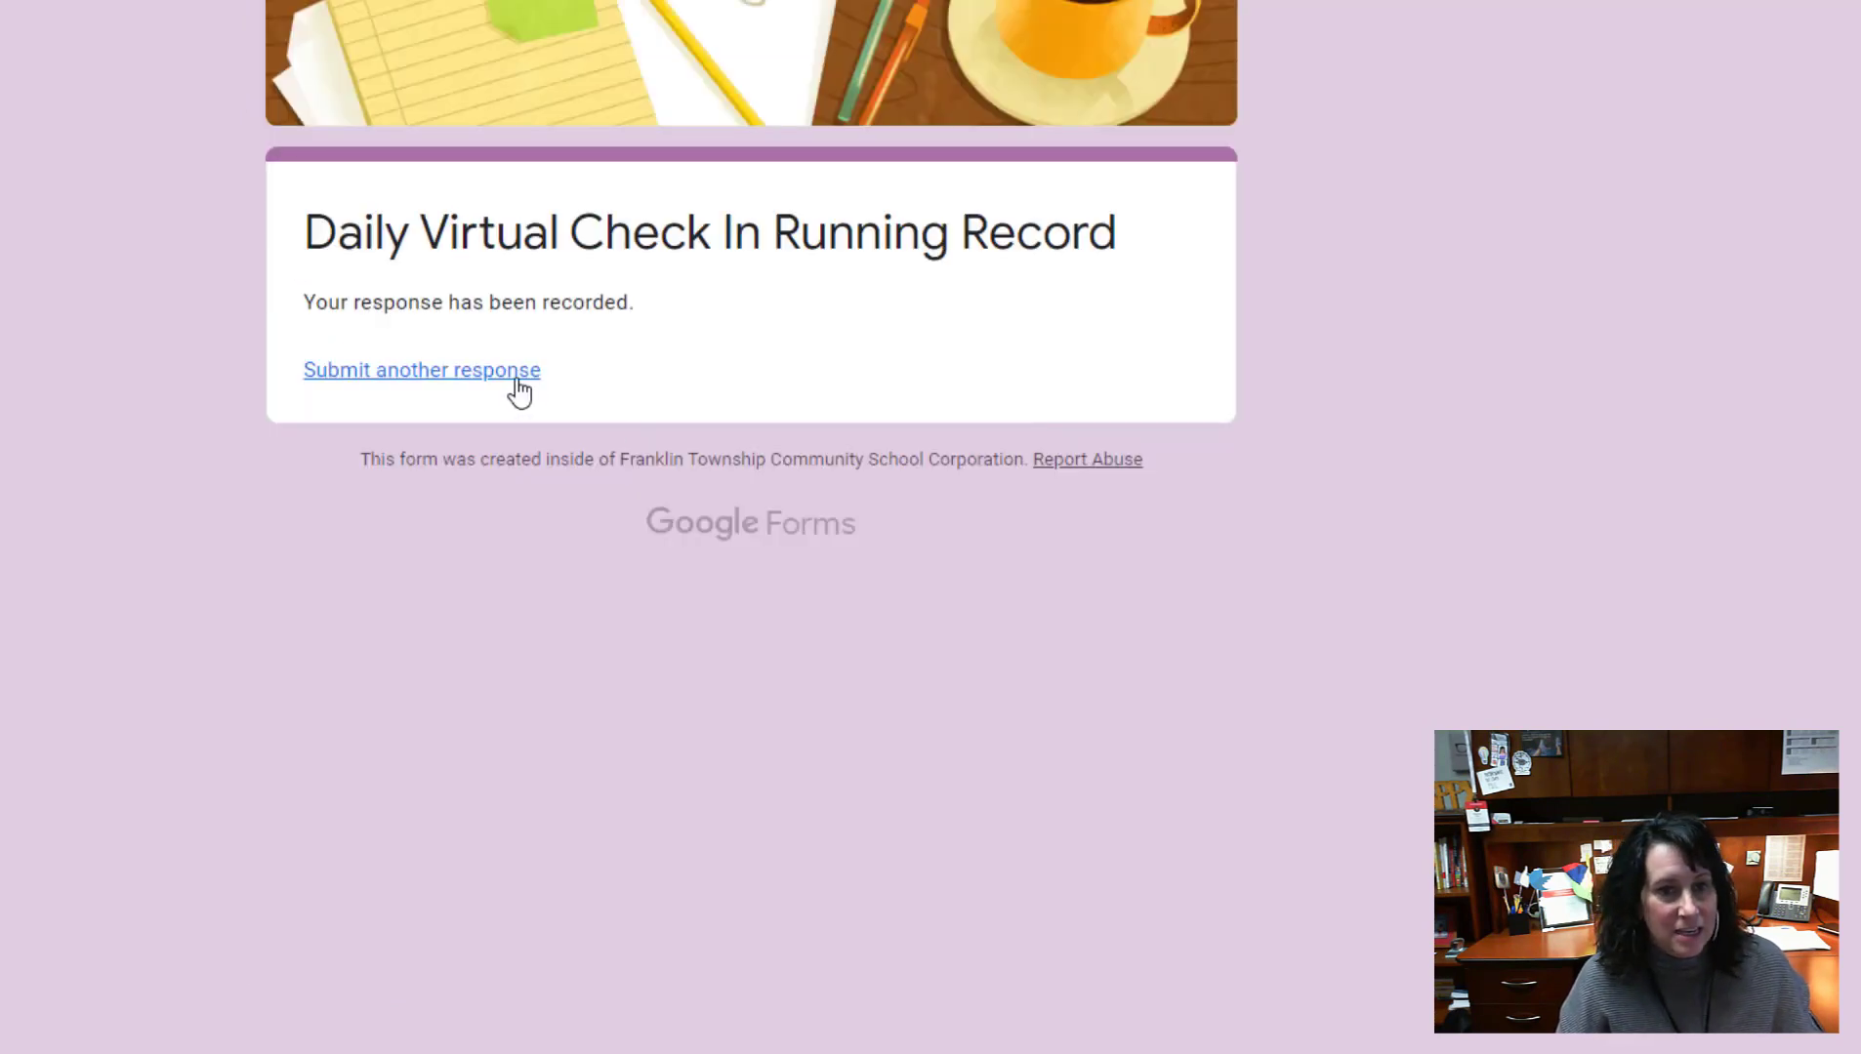
# Start a fresh response with Becky, Denise and Rachael ticked
pyautogui.click(514, 381)
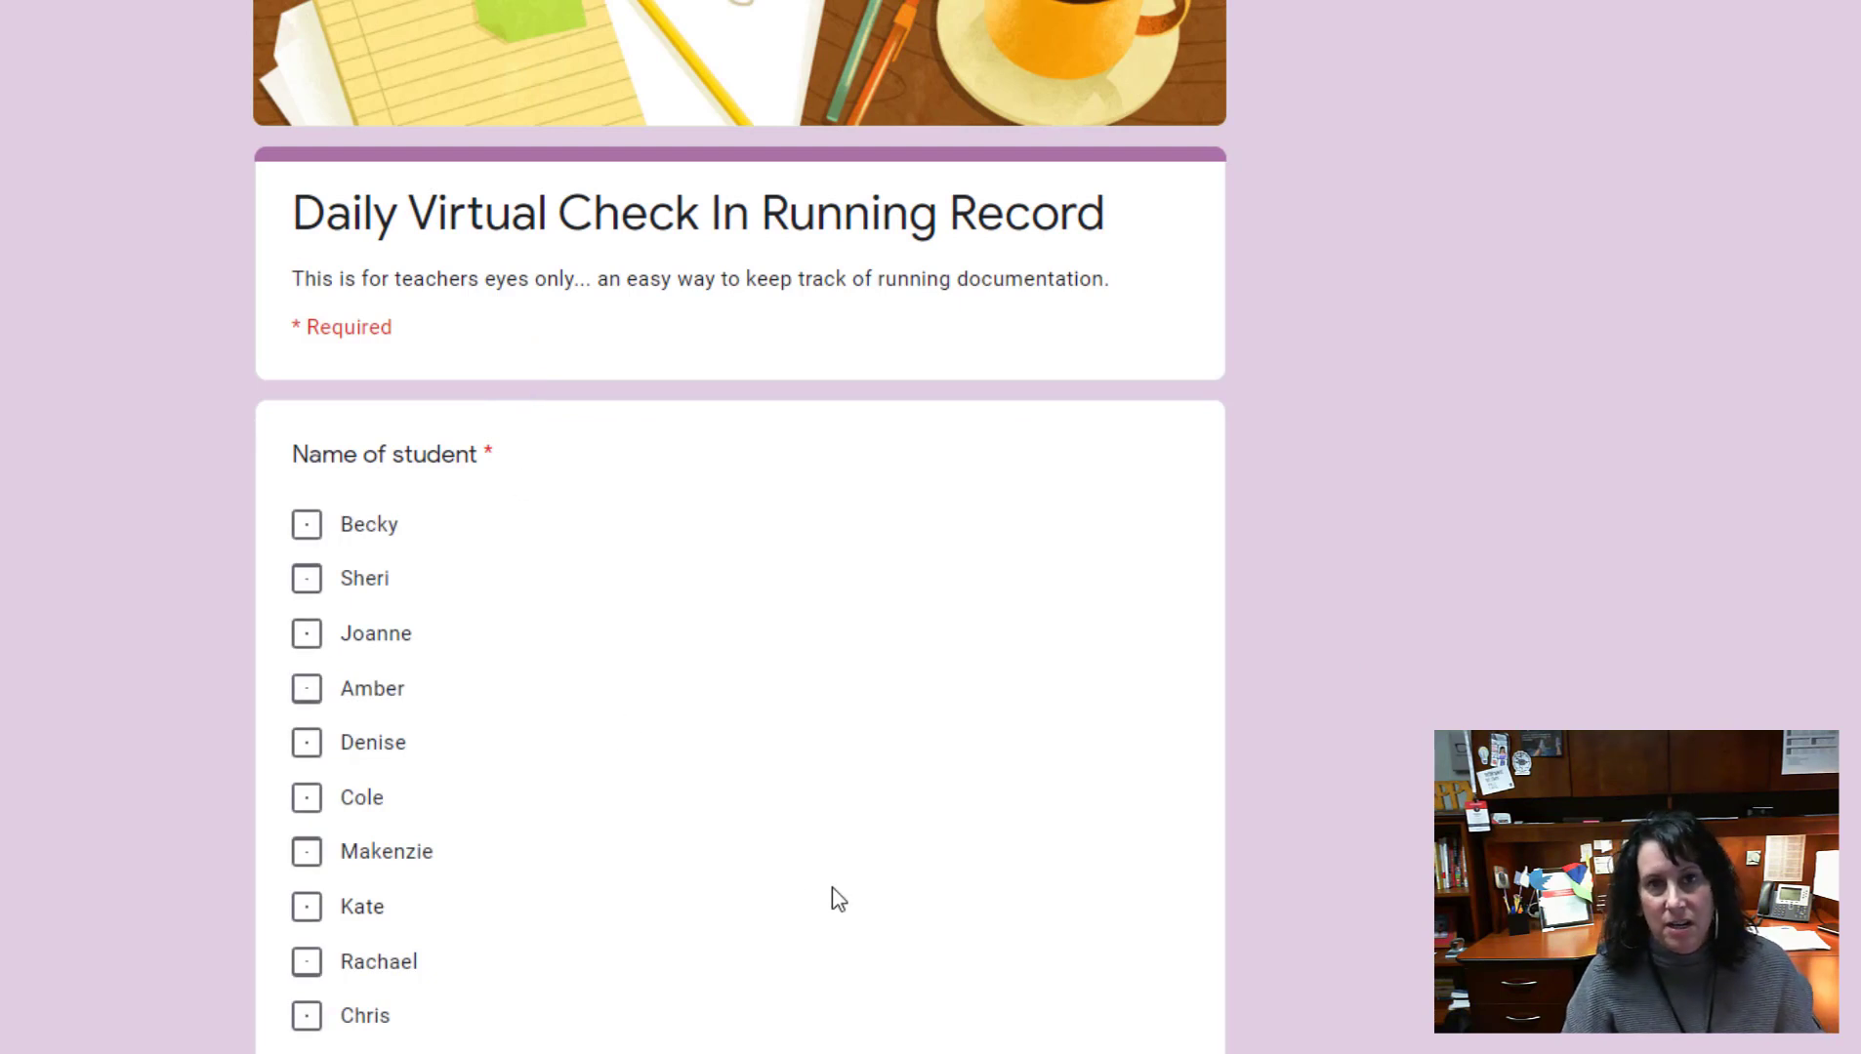
pyautogui.click(307, 524)
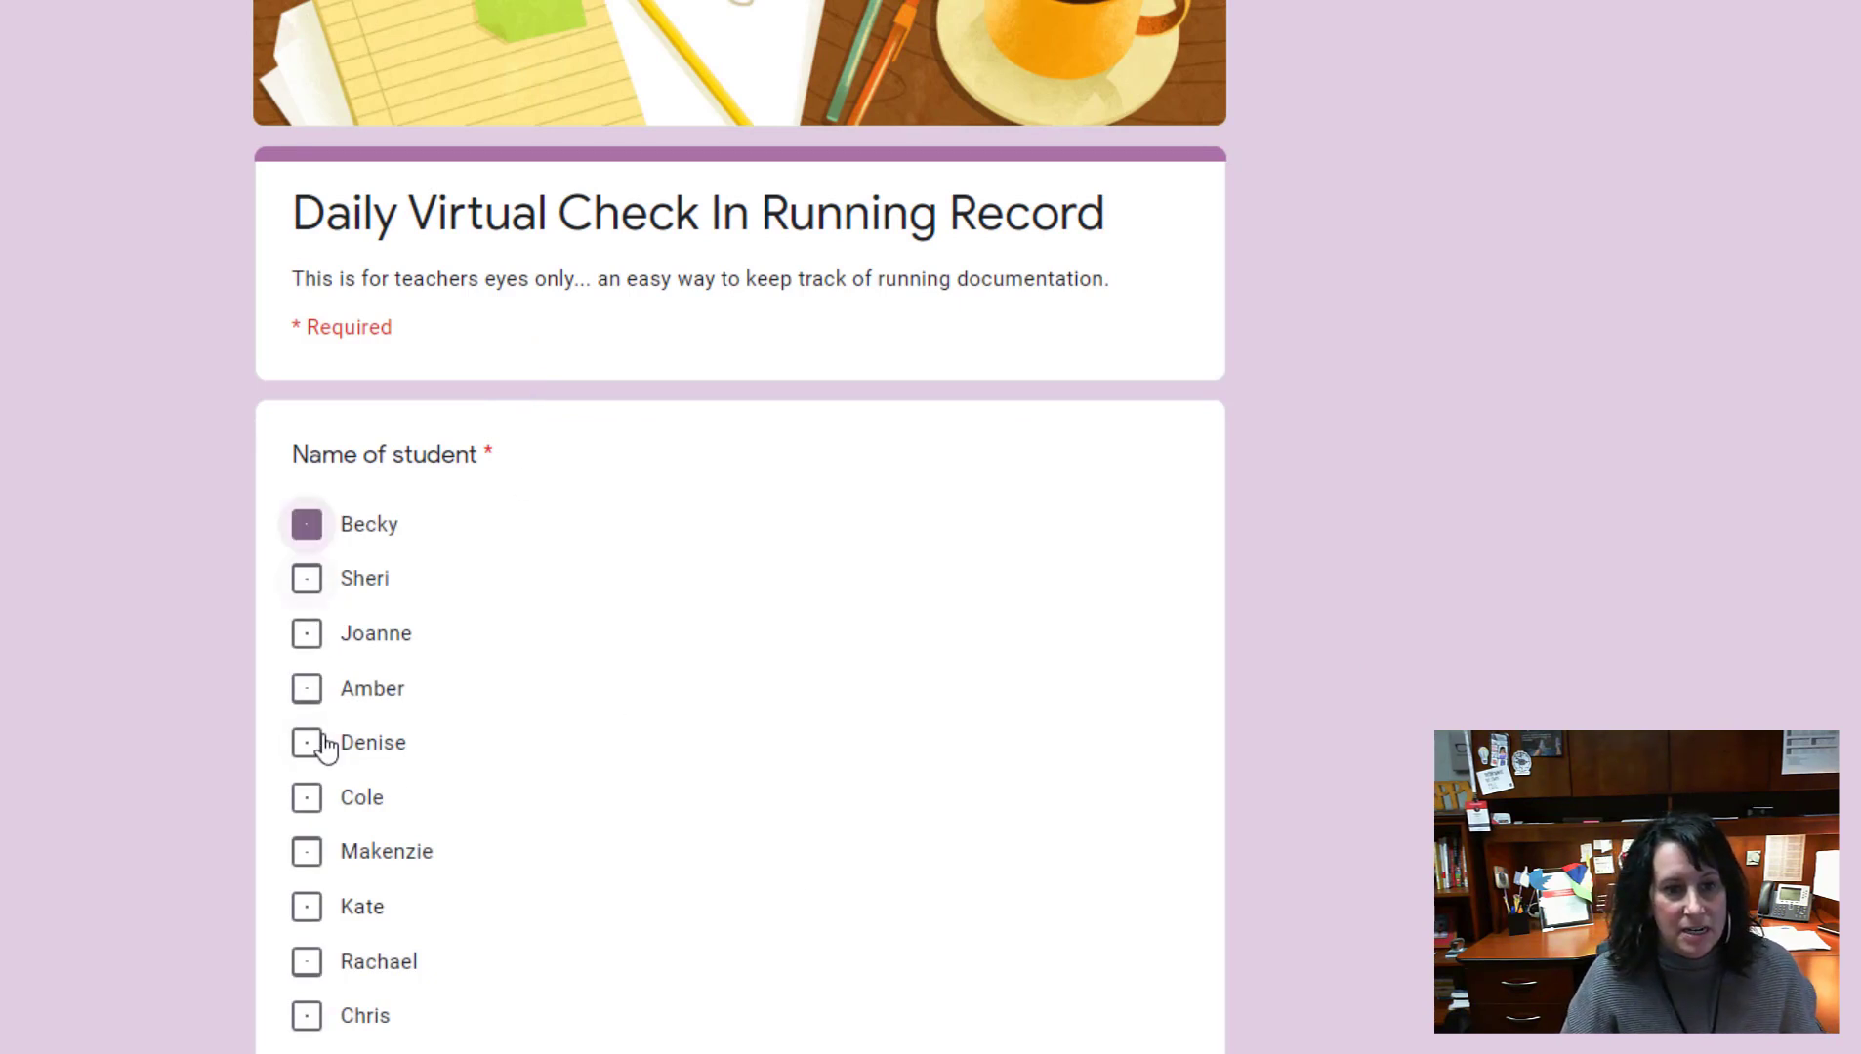
pyautogui.click(307, 742)
pyautogui.click(306, 962)
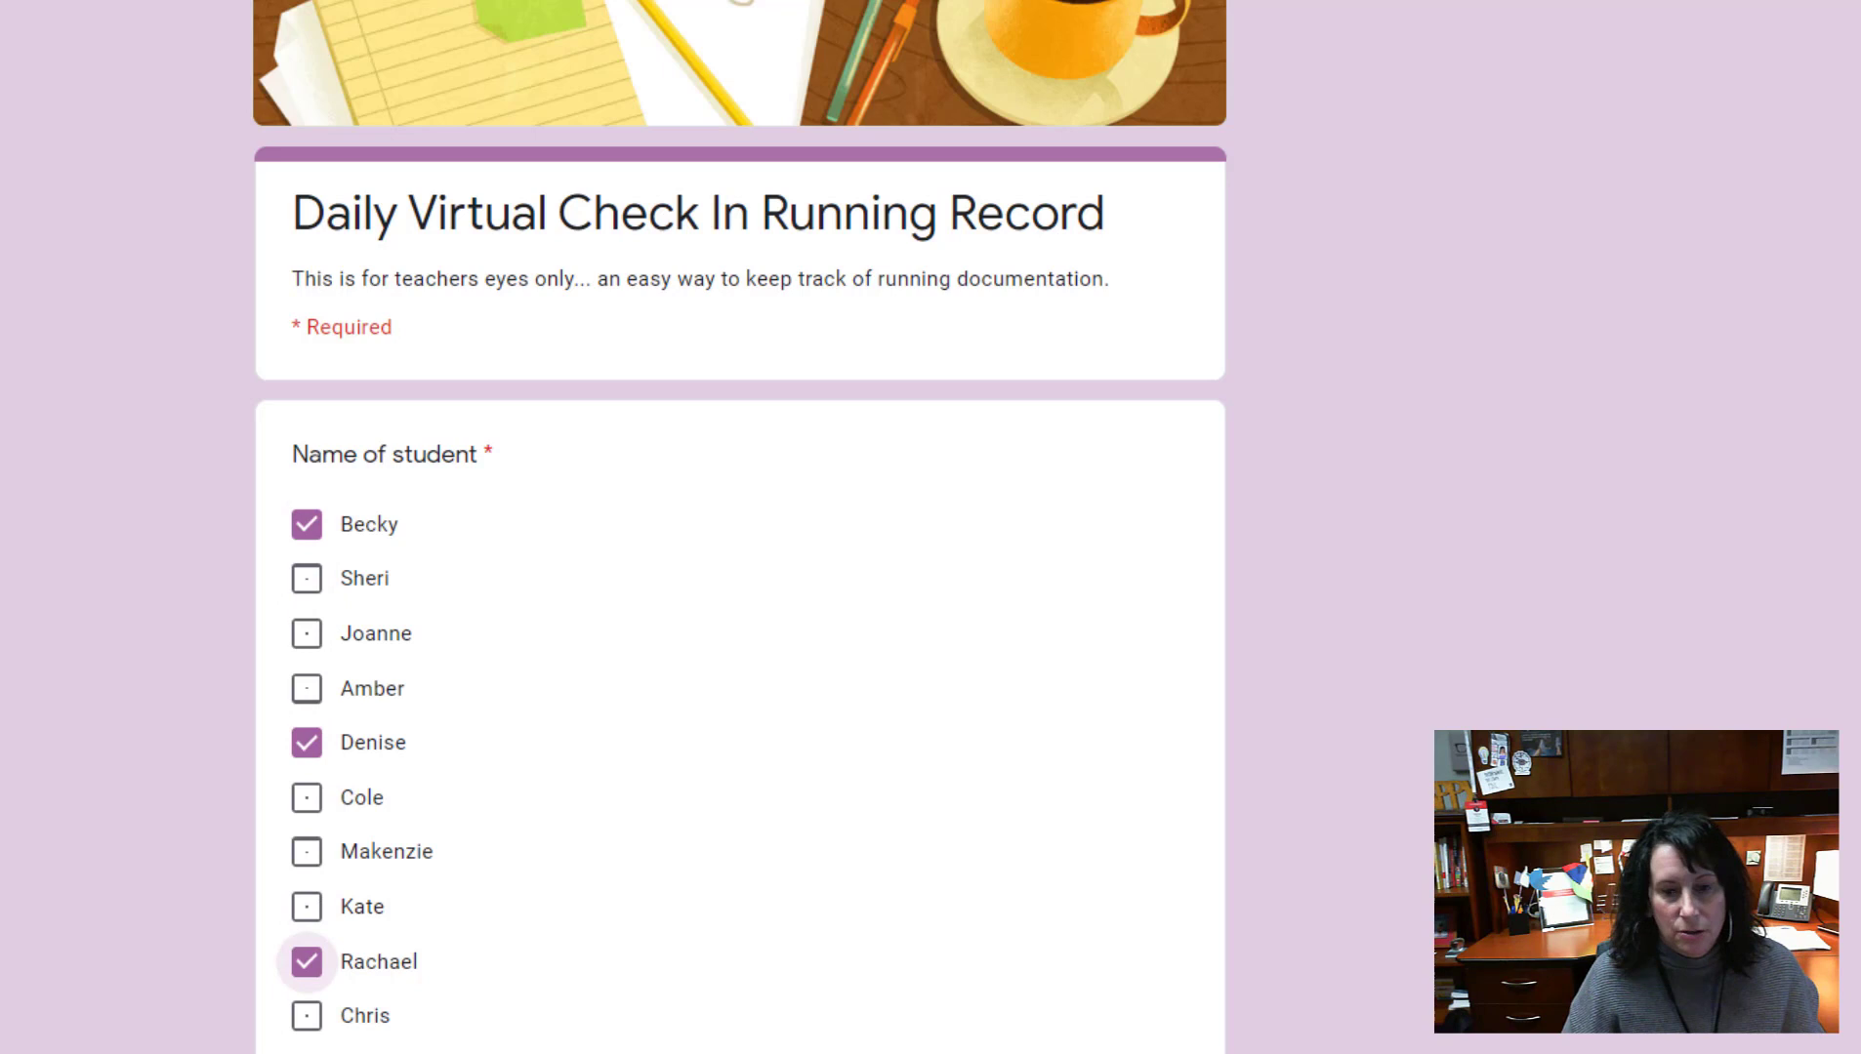
pyautogui.scroll(-4, 738, 581)
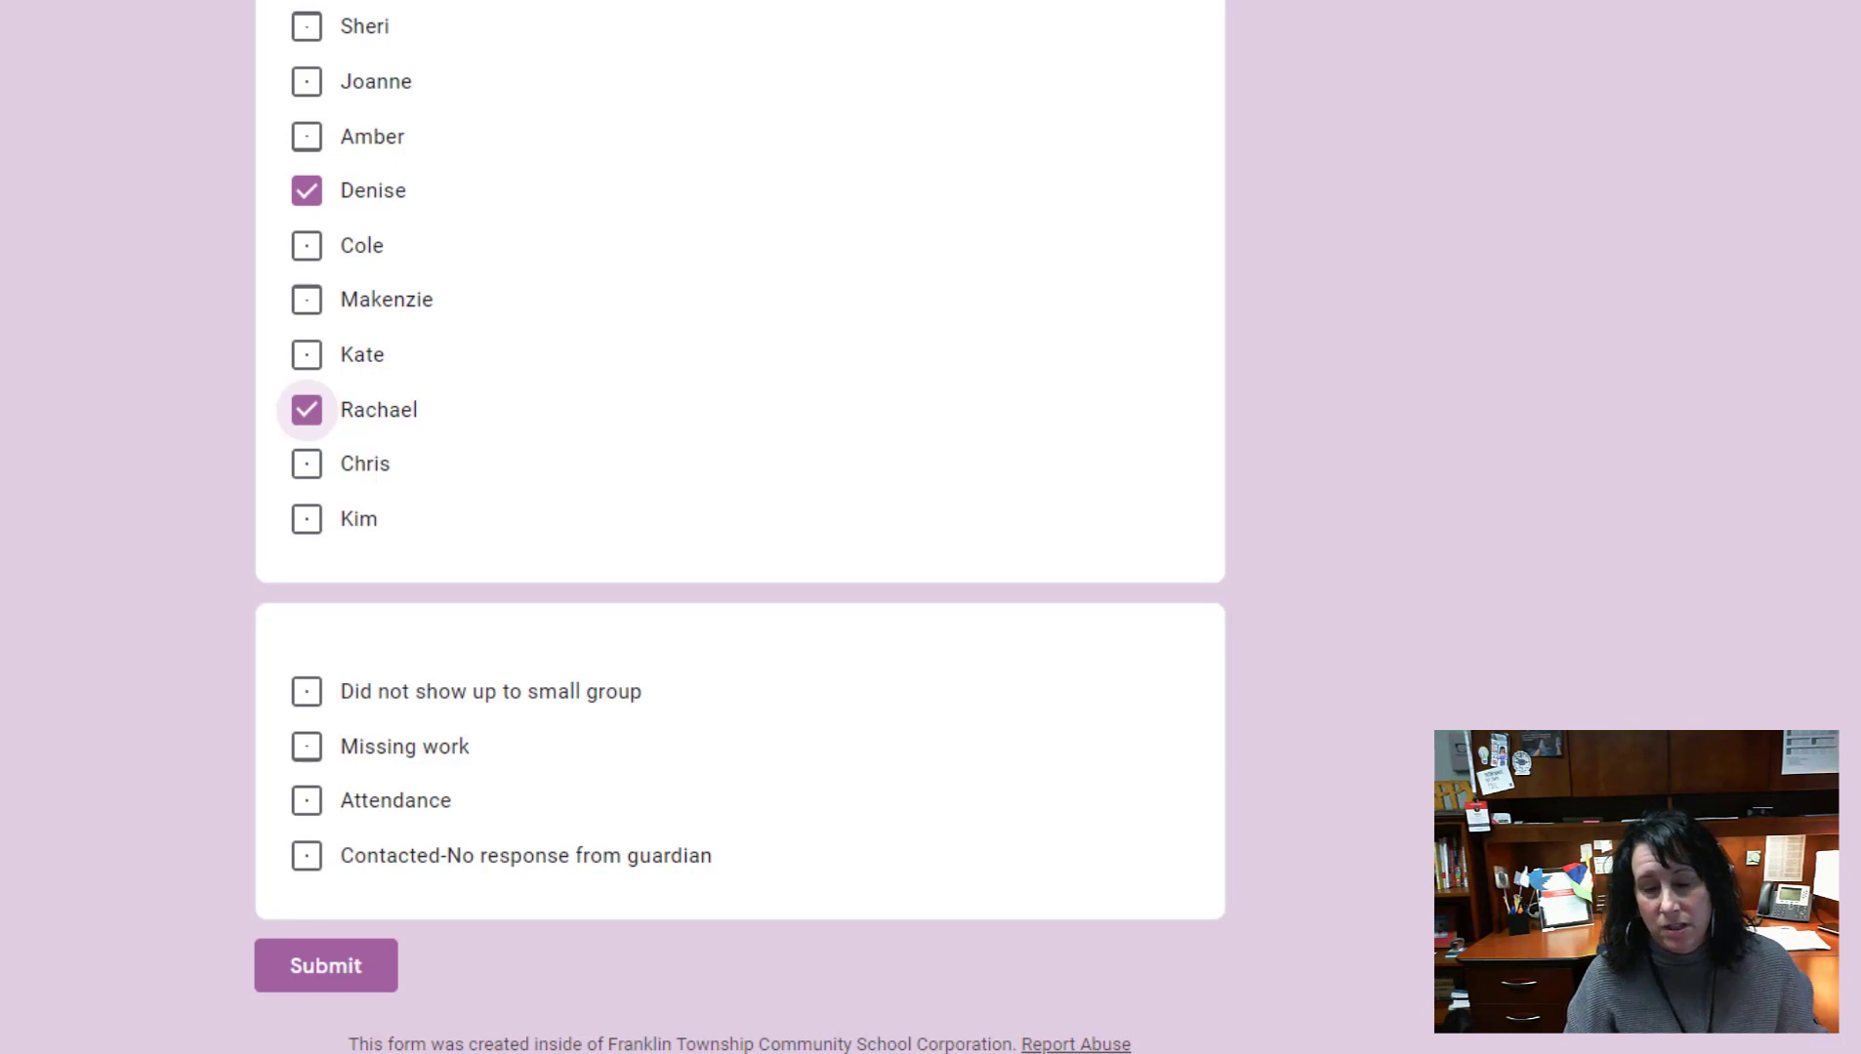
# Settle on 'Contacted-No response from guardian' as the reason and submit the third response
pyautogui.click(307, 693)
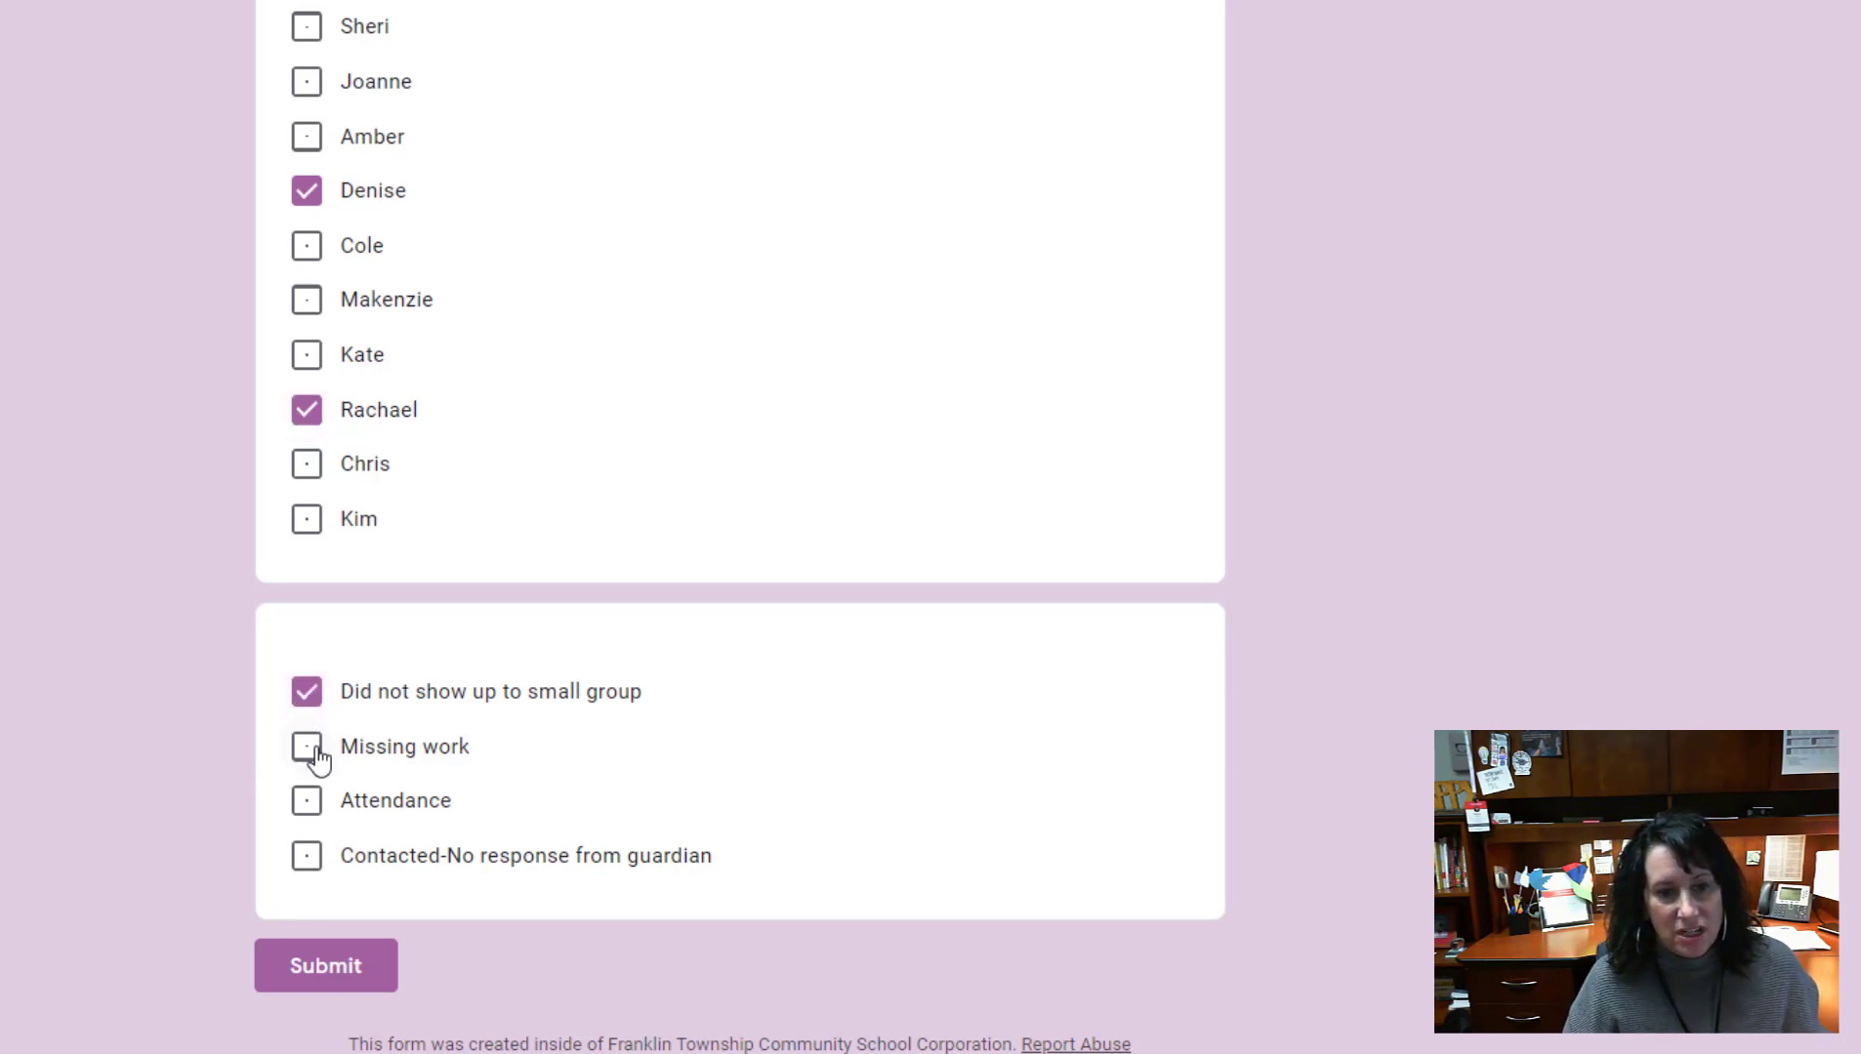
pyautogui.click(309, 750)
pyautogui.click(308, 747)
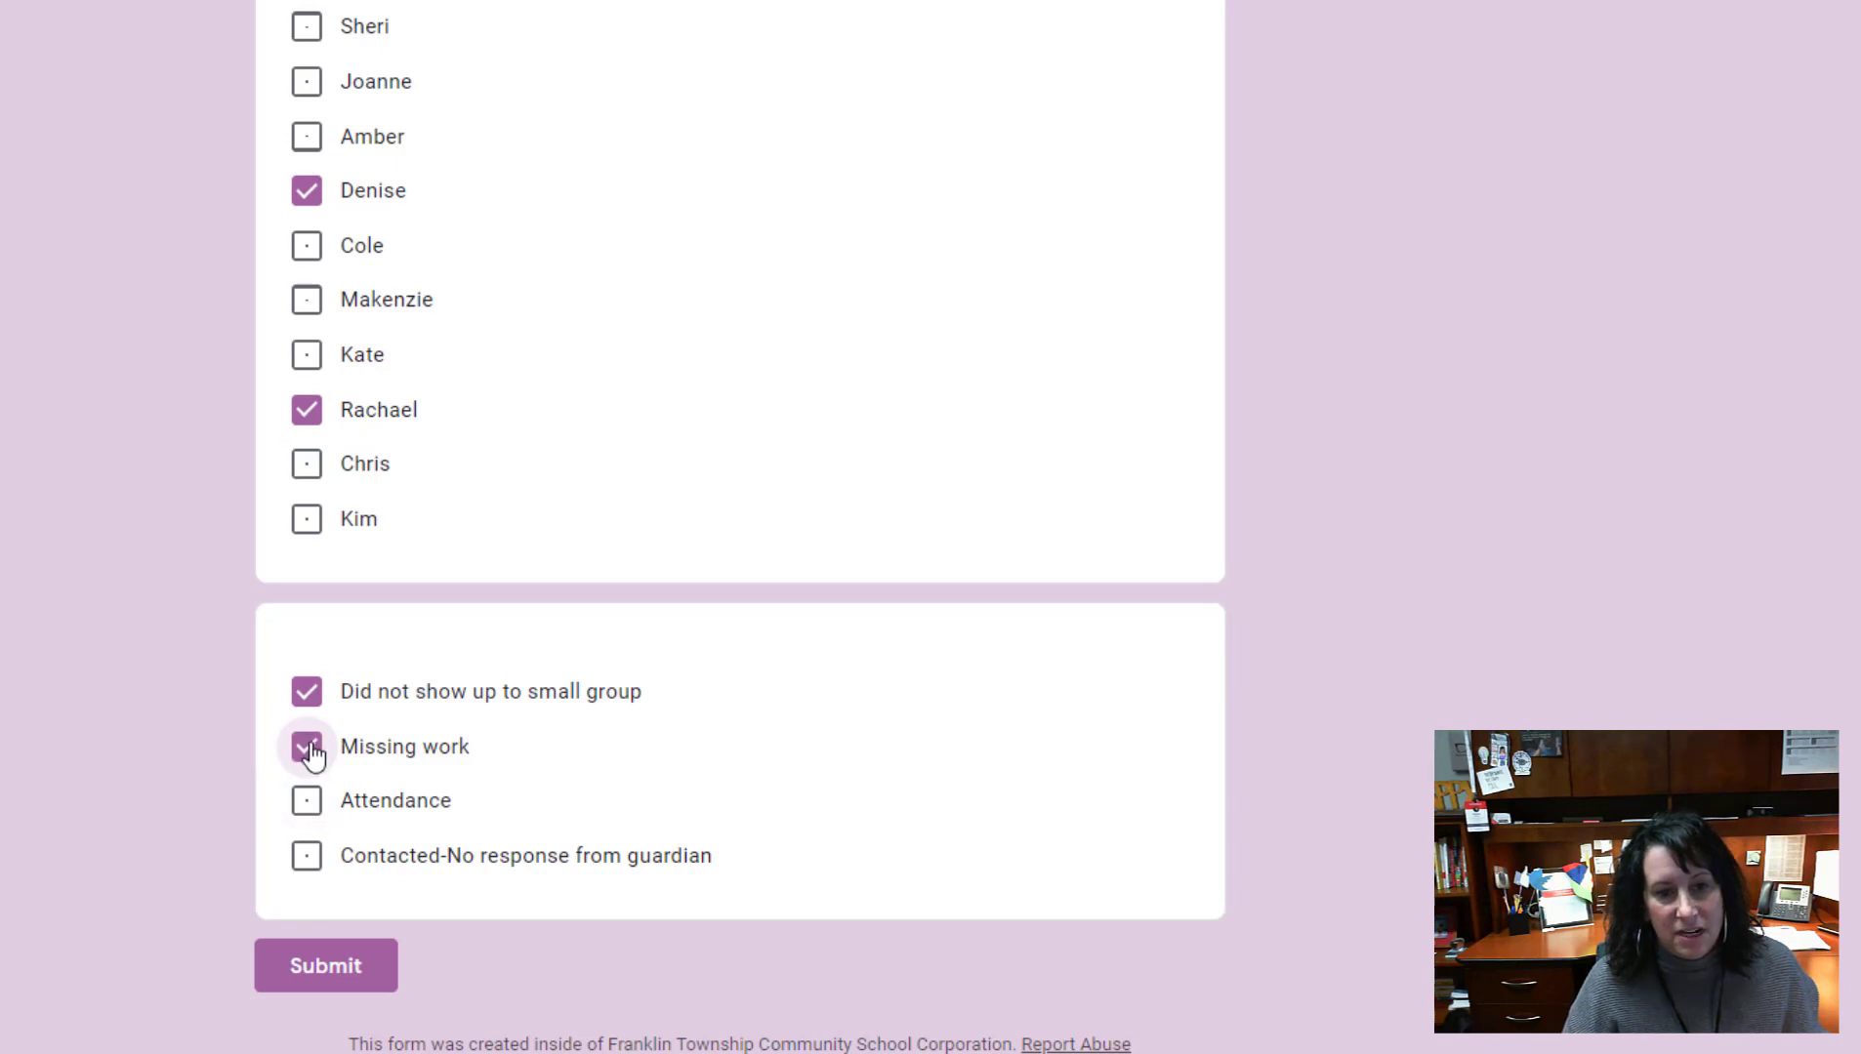
pyautogui.click(306, 693)
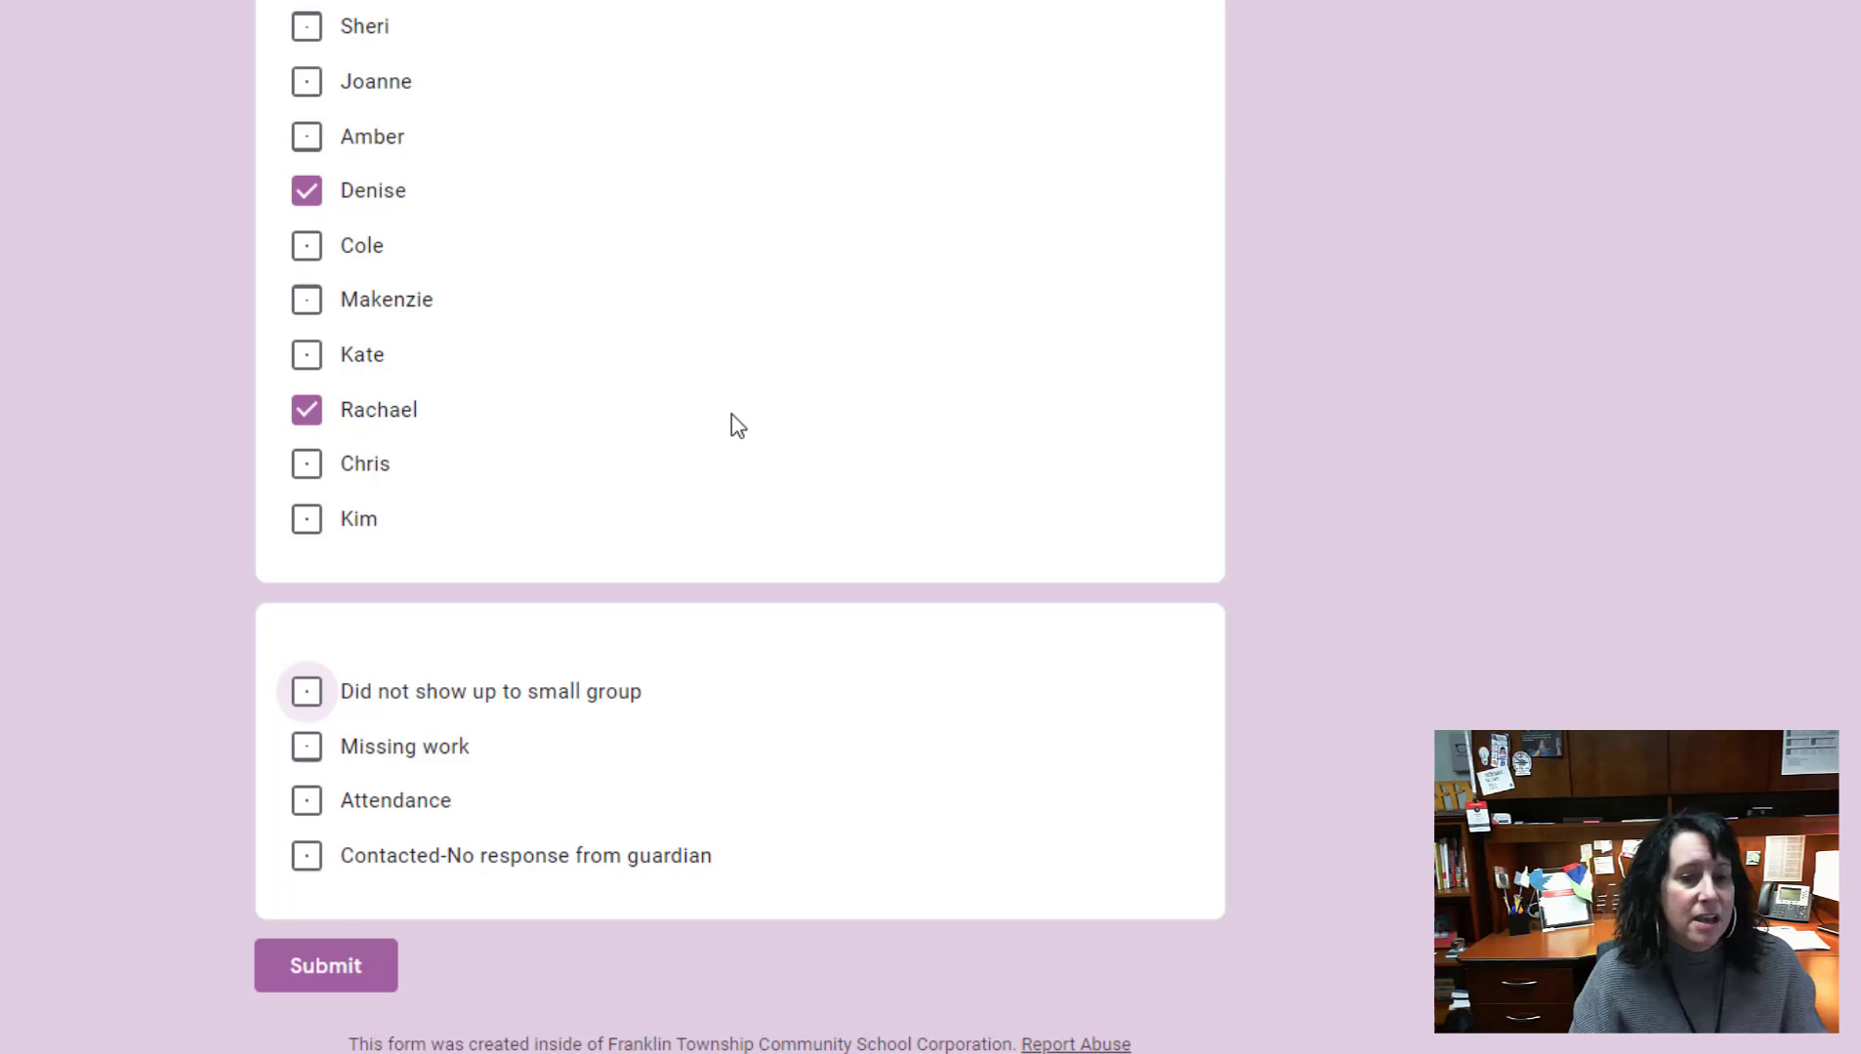
pyautogui.click(306, 858)
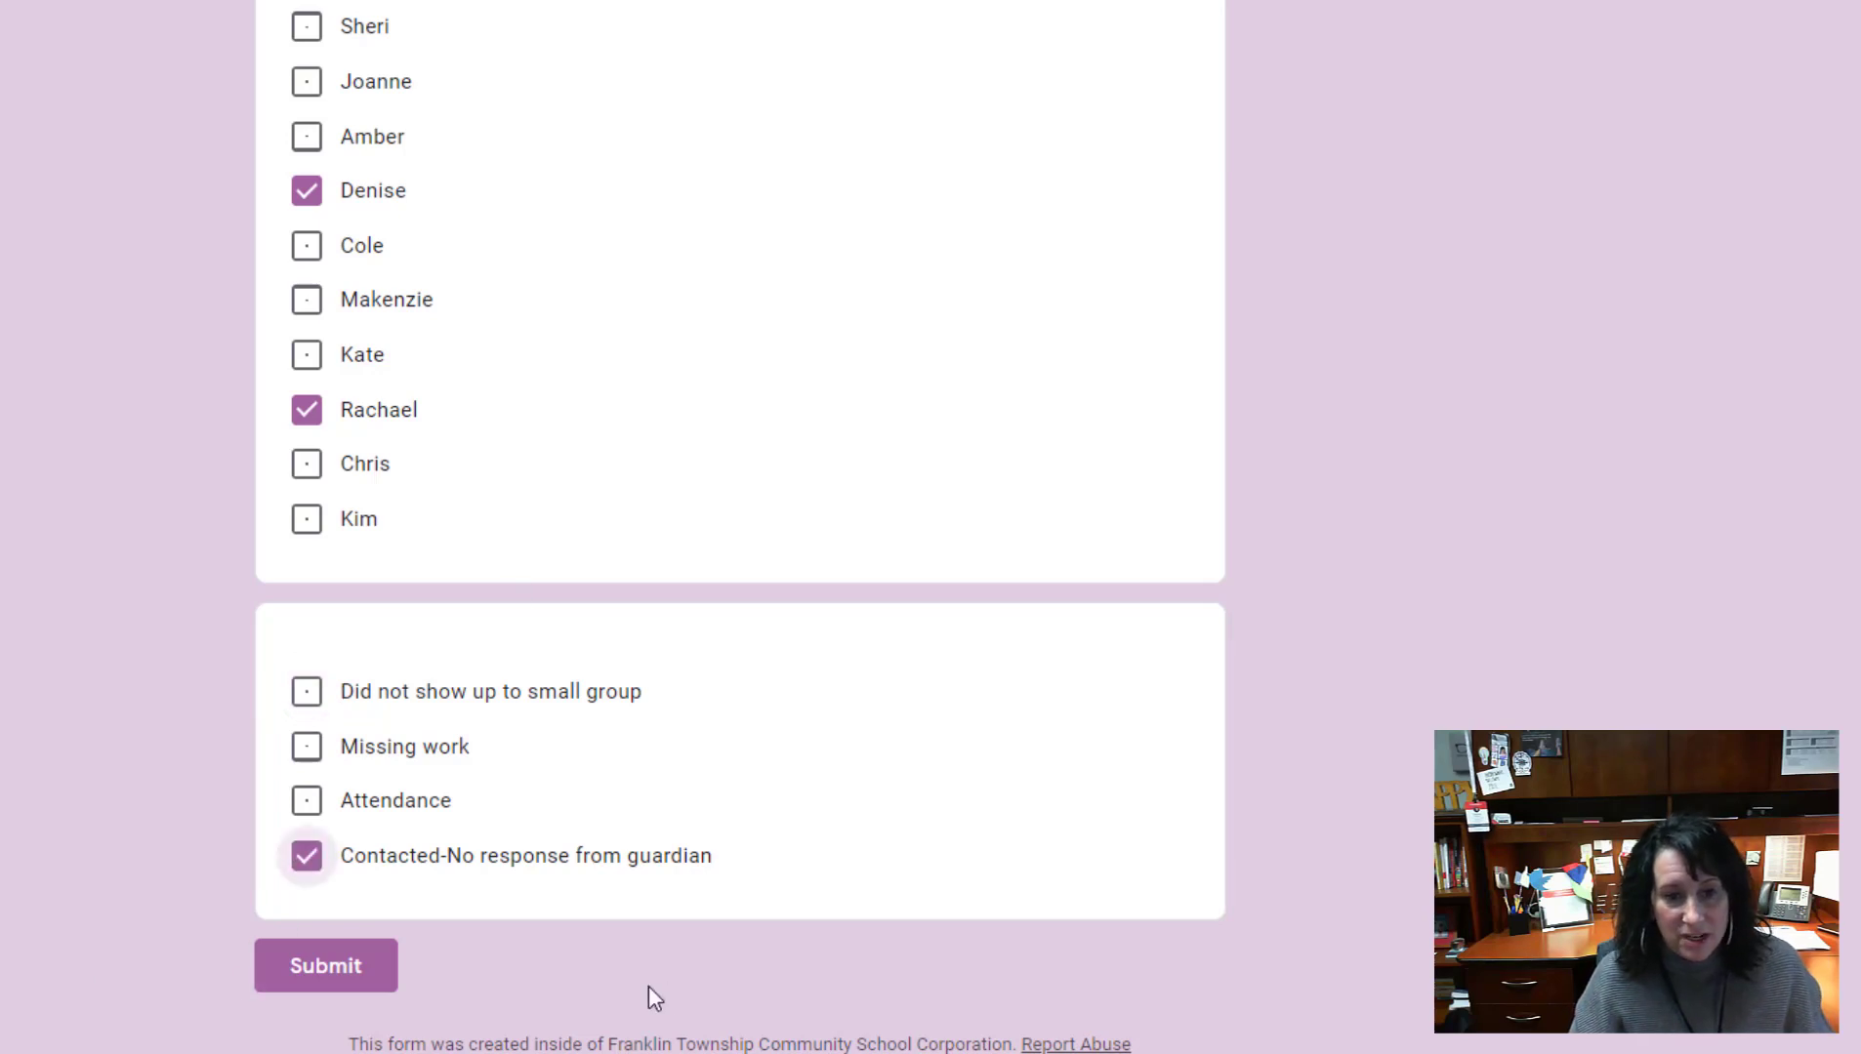
pyautogui.click(330, 973)
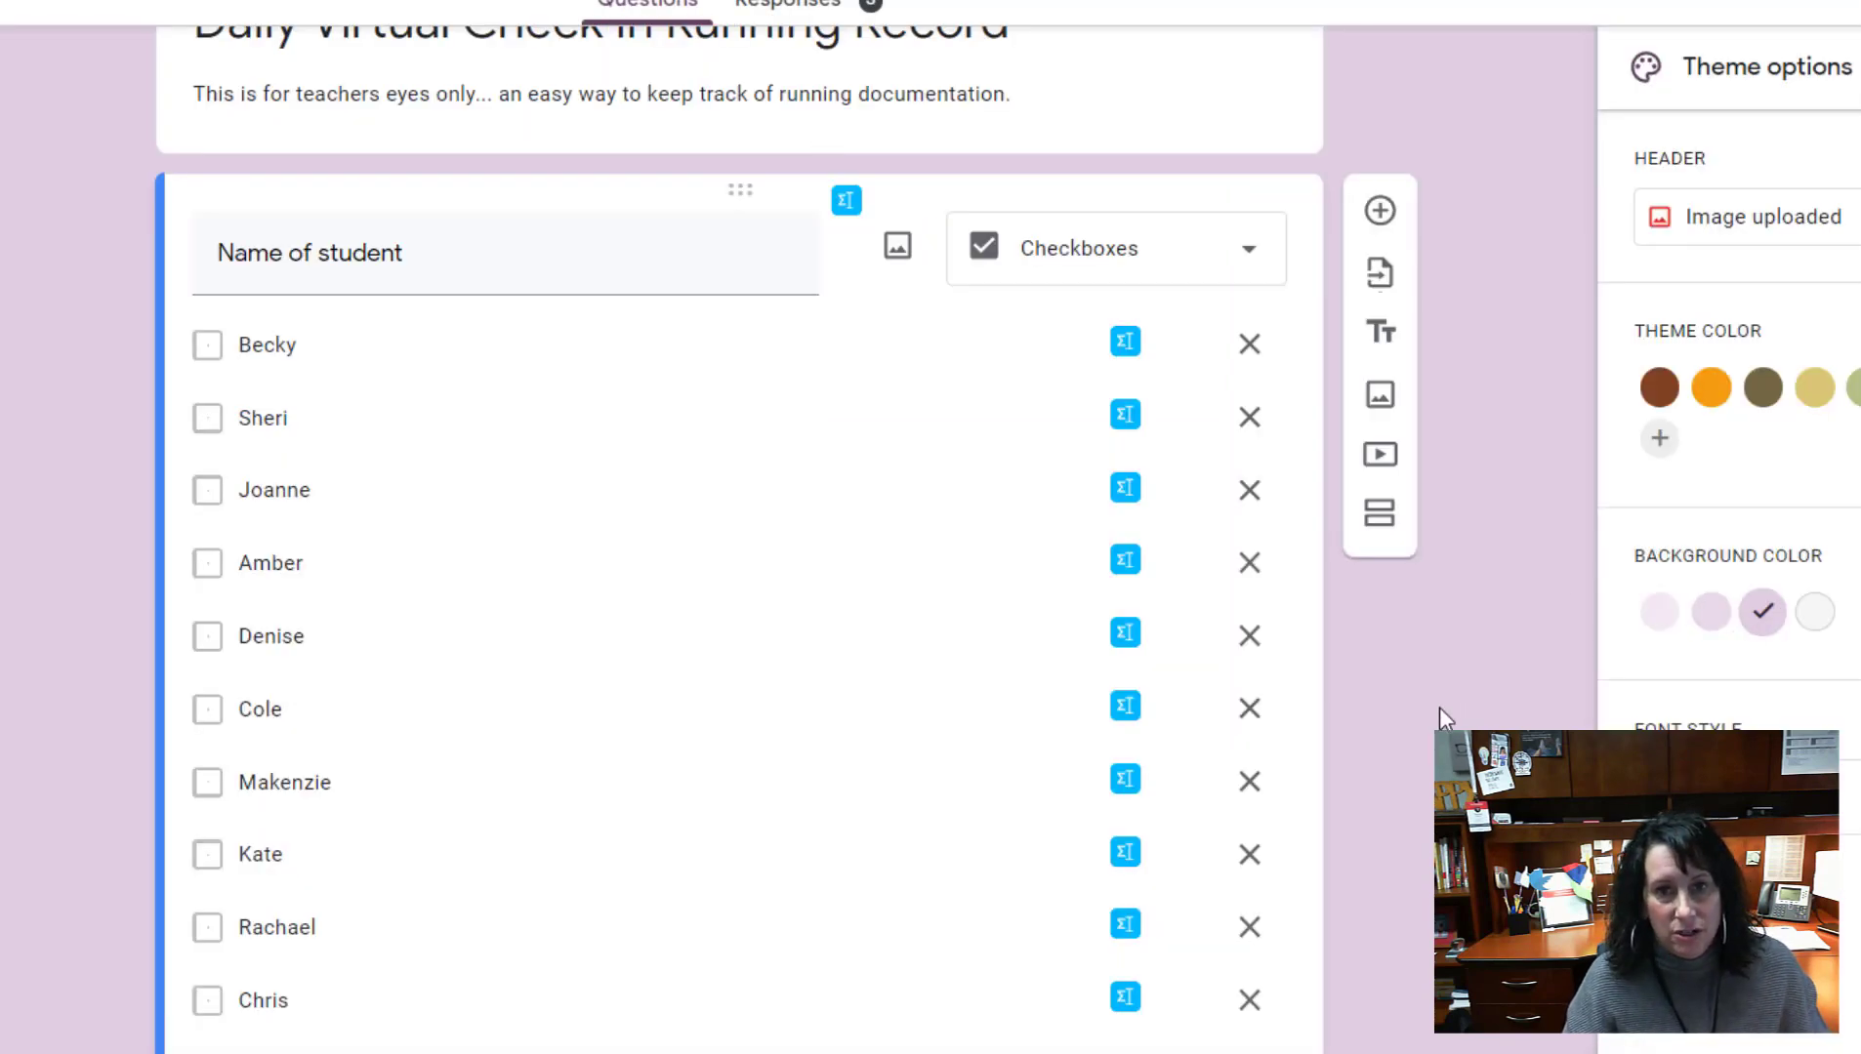
pyautogui.scroll(3, 910, 469)
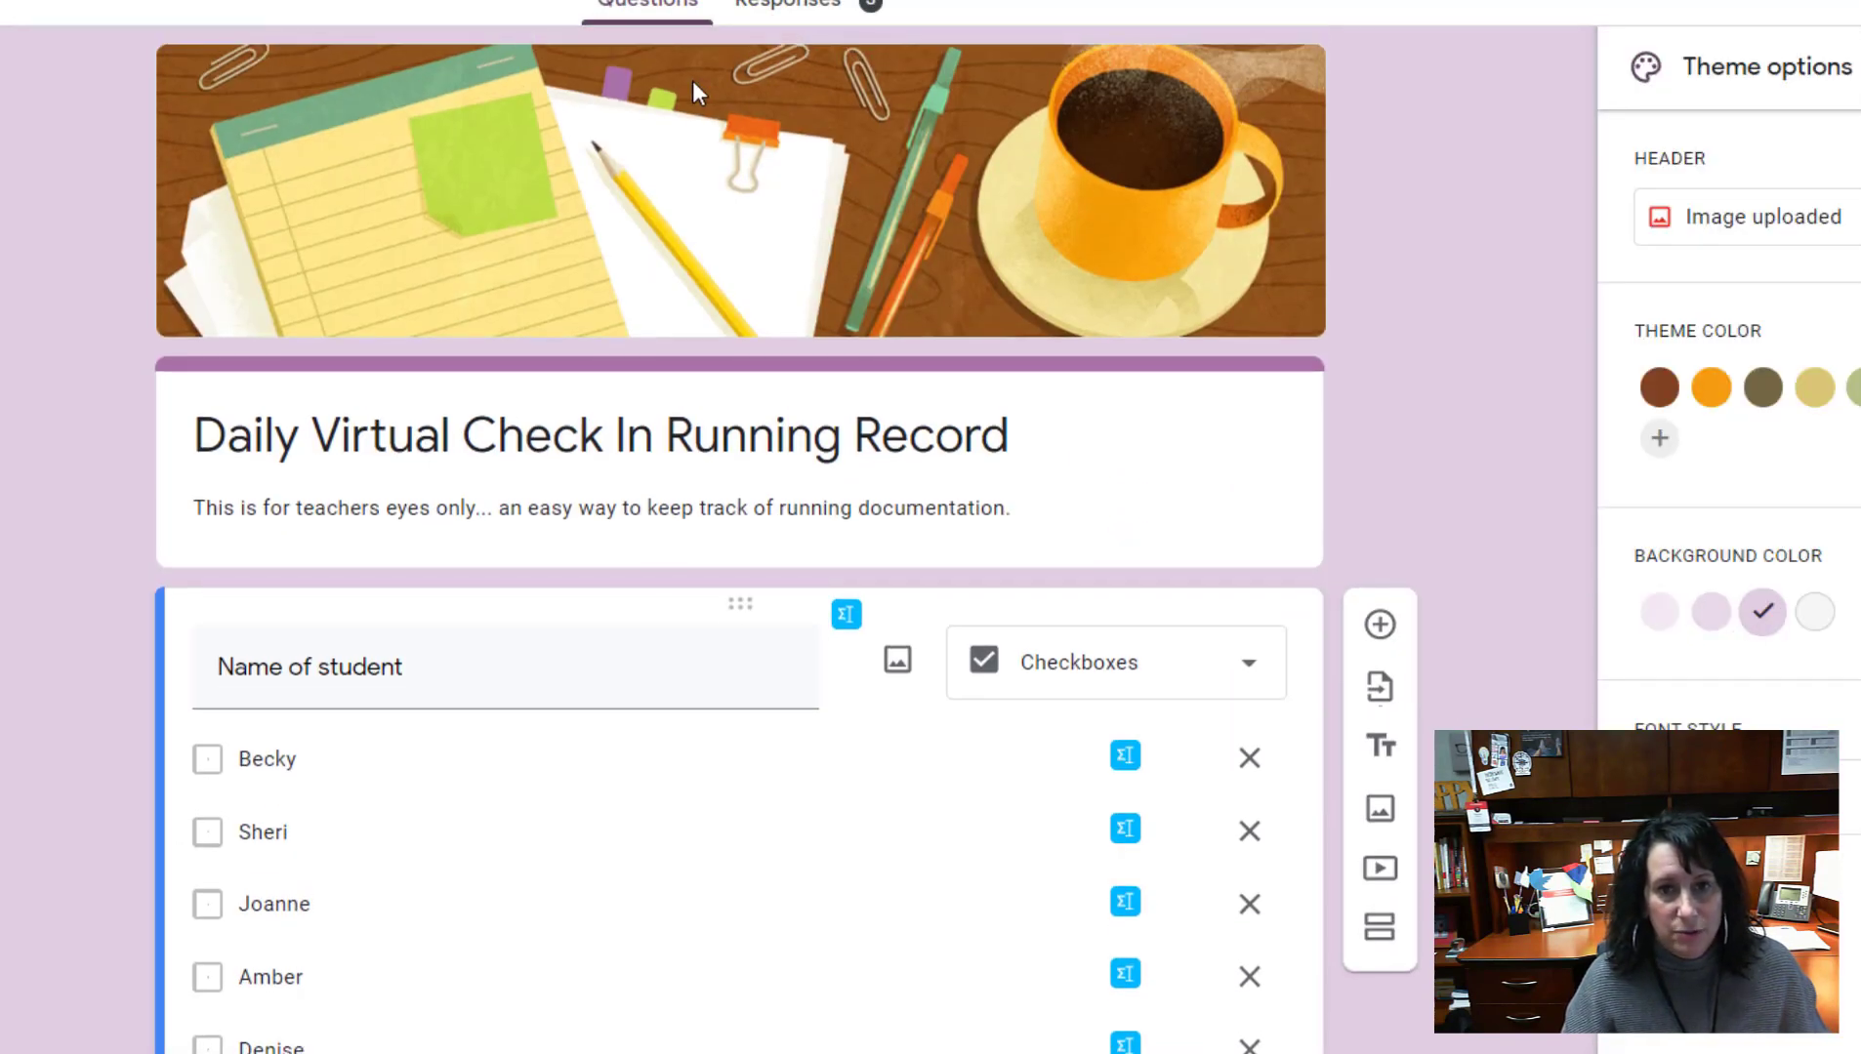
# View the Responses summary charting the 3 collected responses by student
pyautogui.click(796, 18)
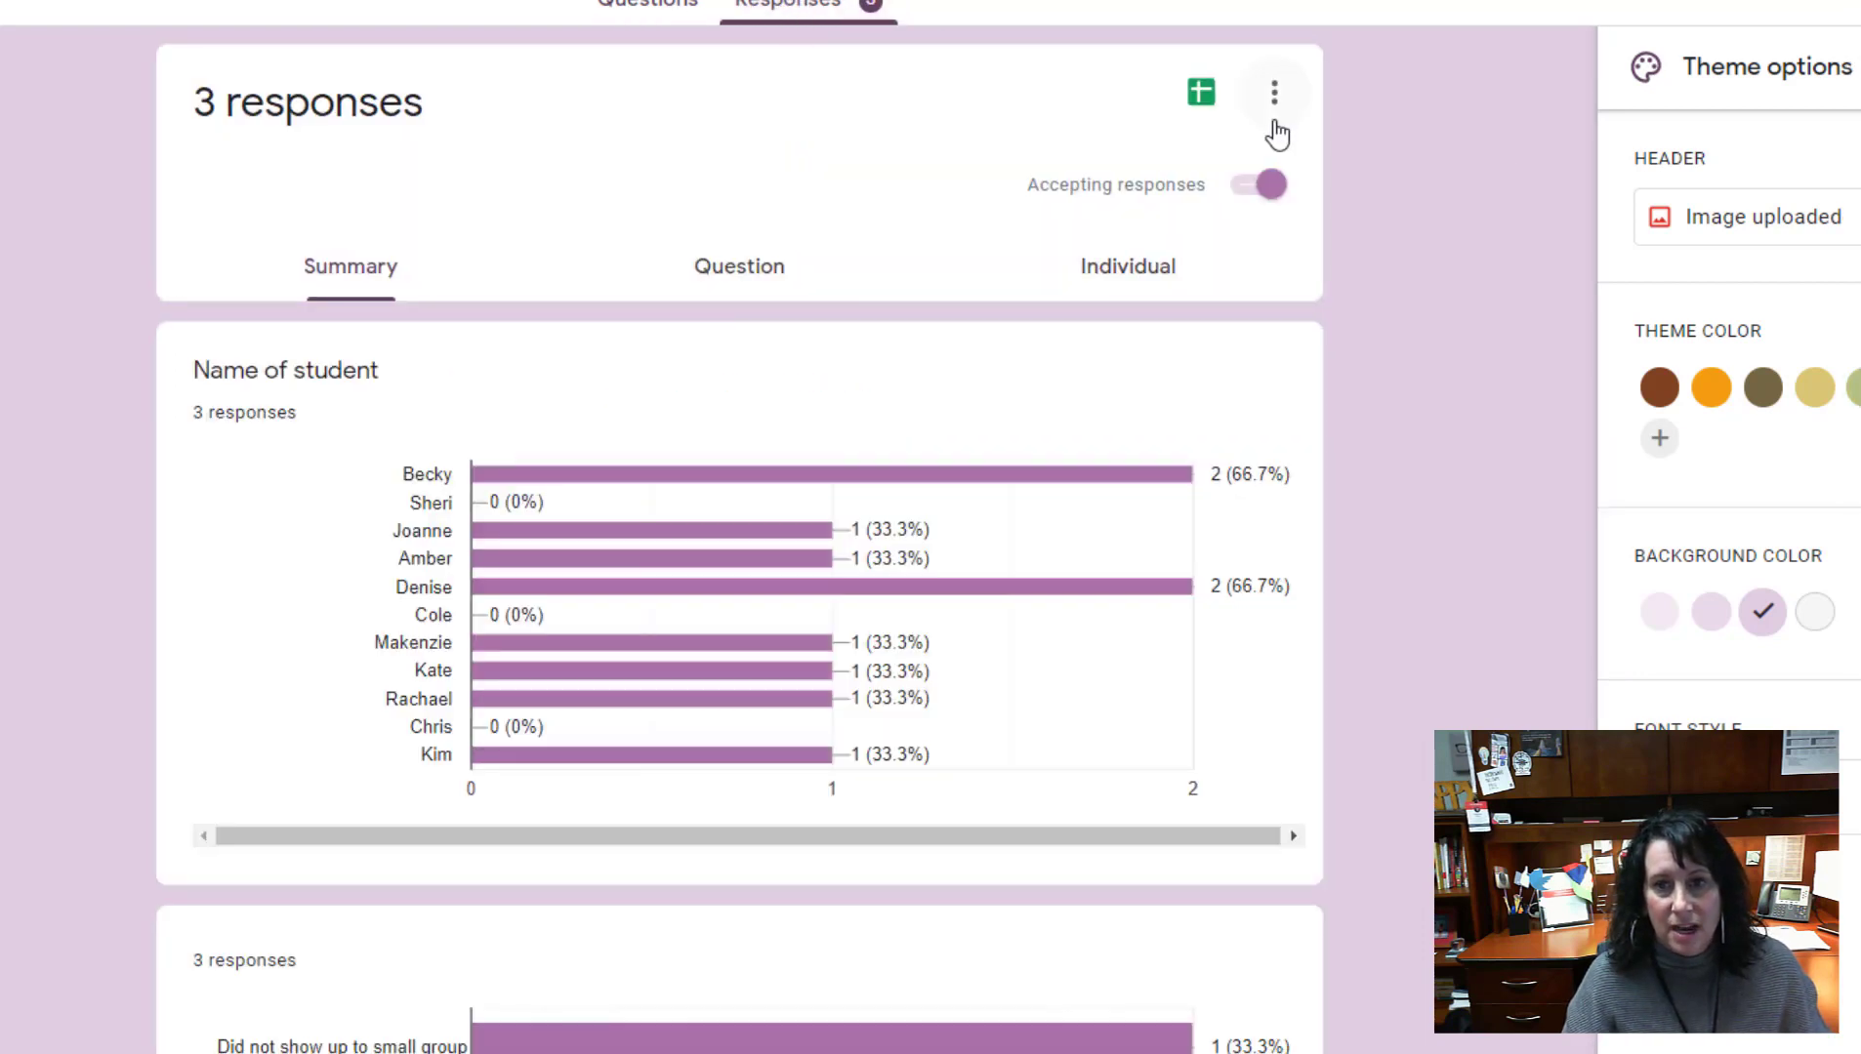
# Create a new spreadsheet linked to the form's responses via the Sheets icon
pyautogui.click(1200, 96)
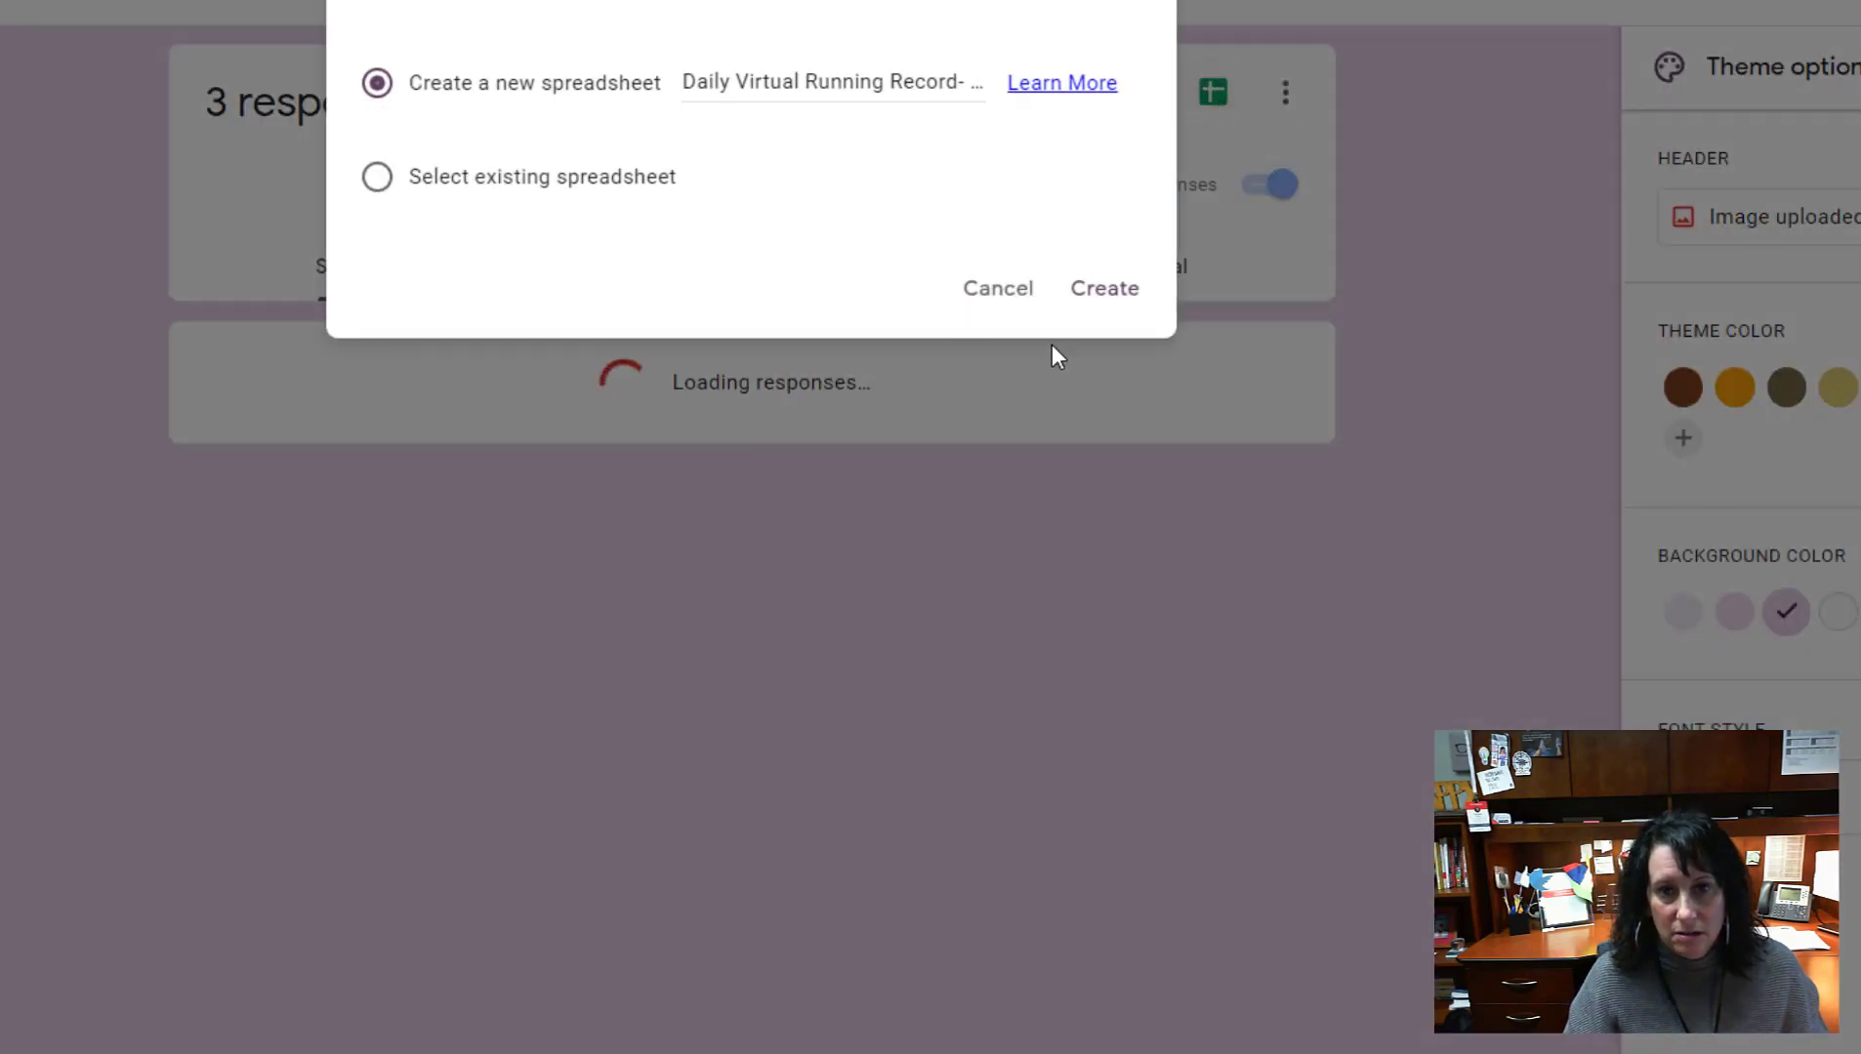
pyautogui.click(1094, 291)
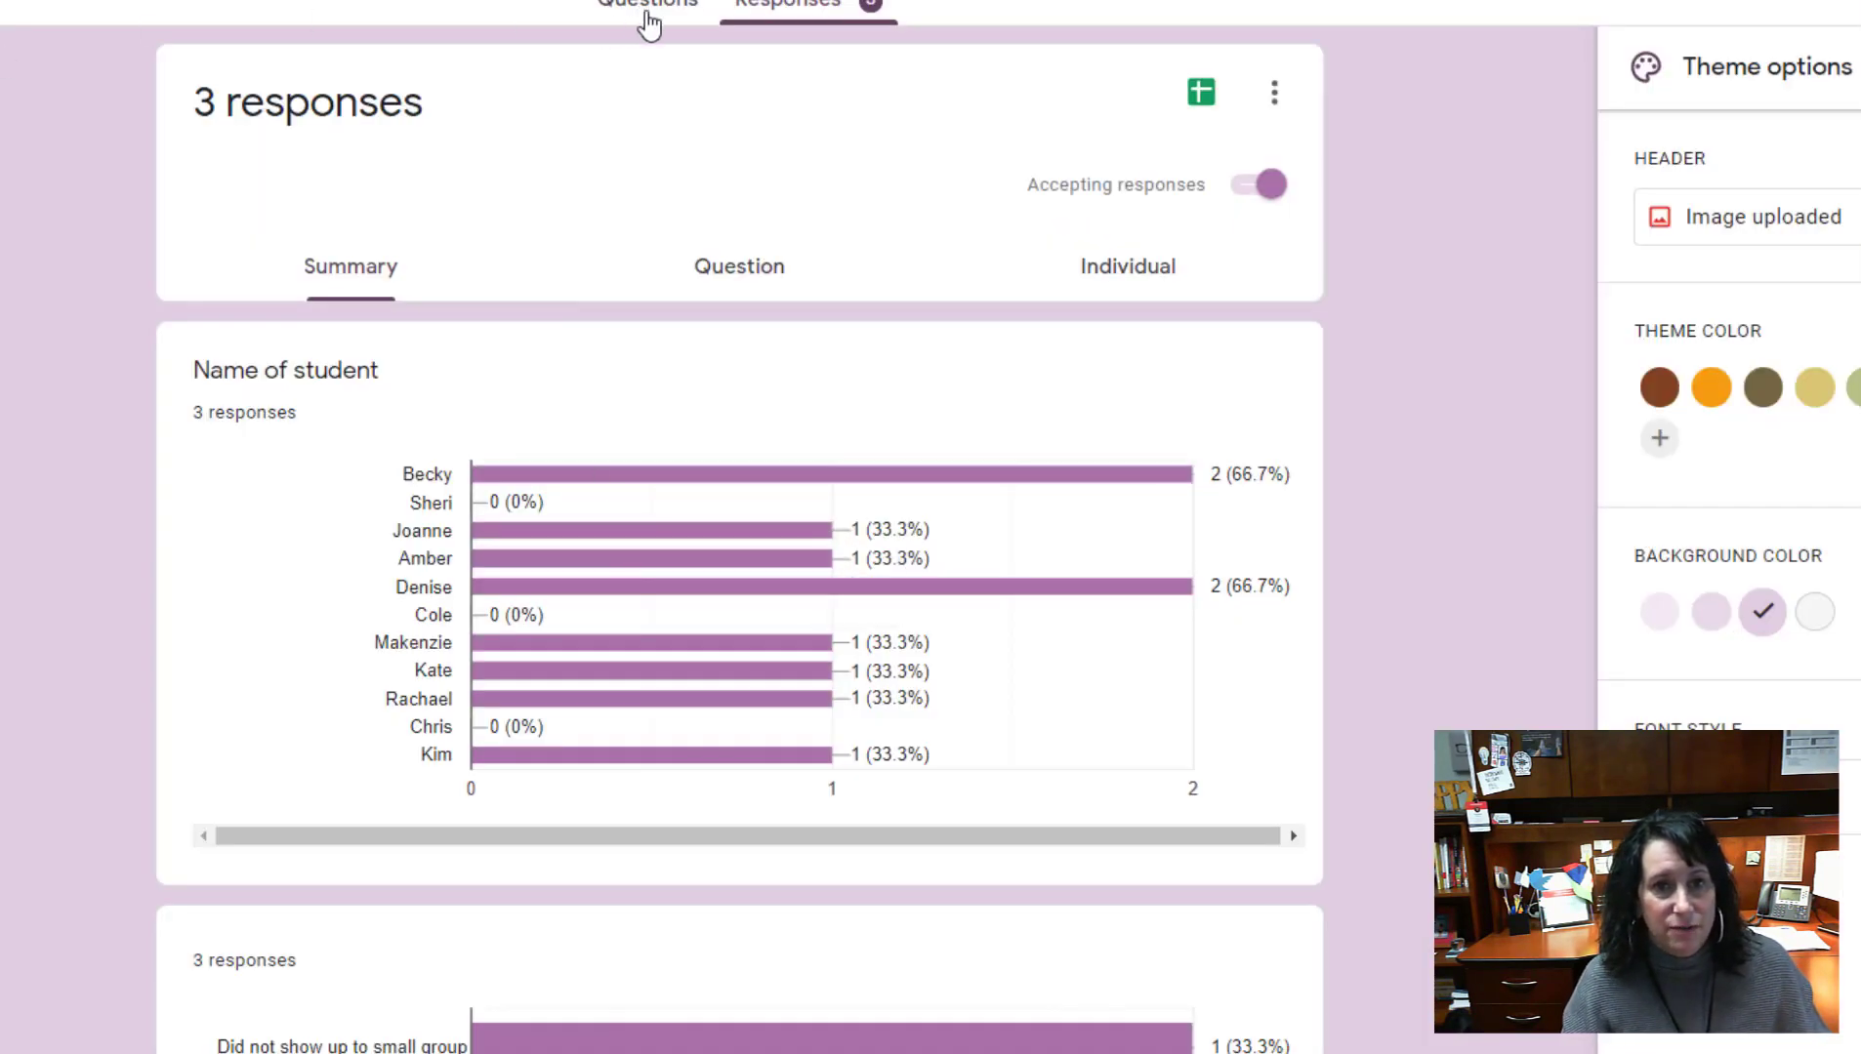
# Return to the Questions view of the check-in form editor
pyautogui.click(648, 18)
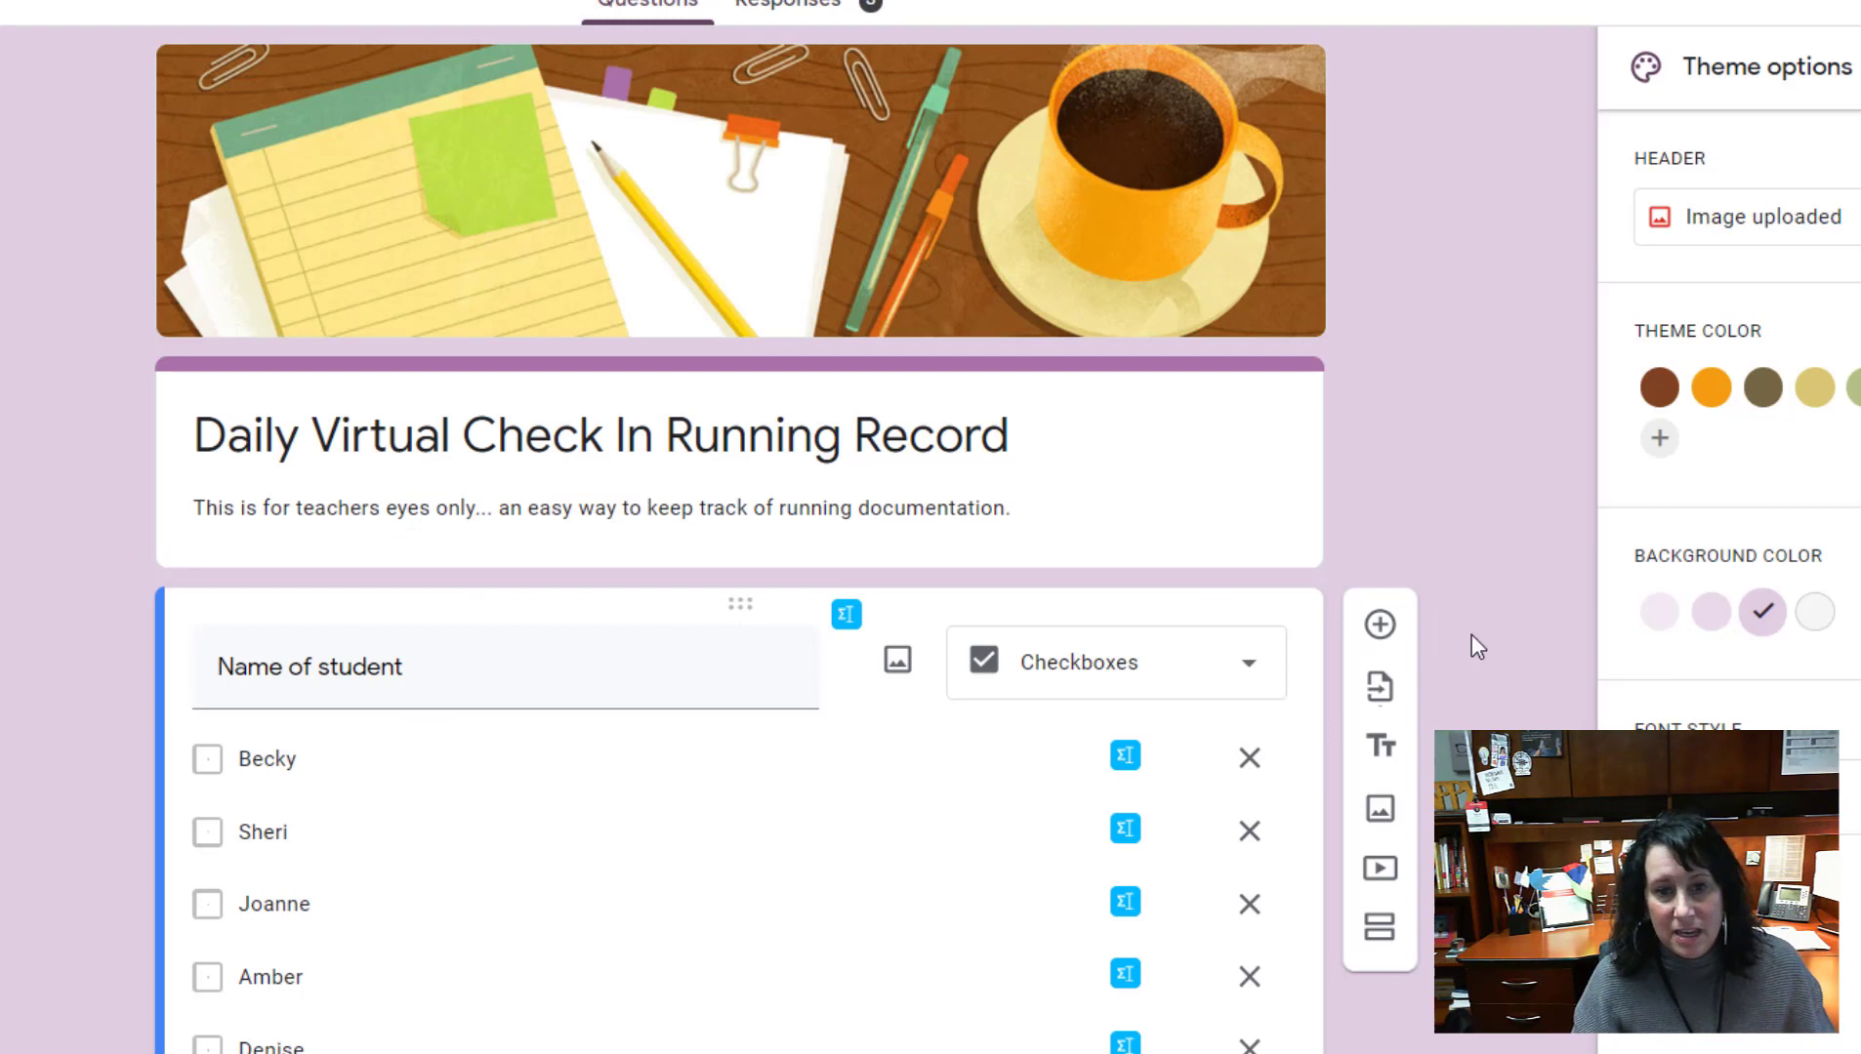